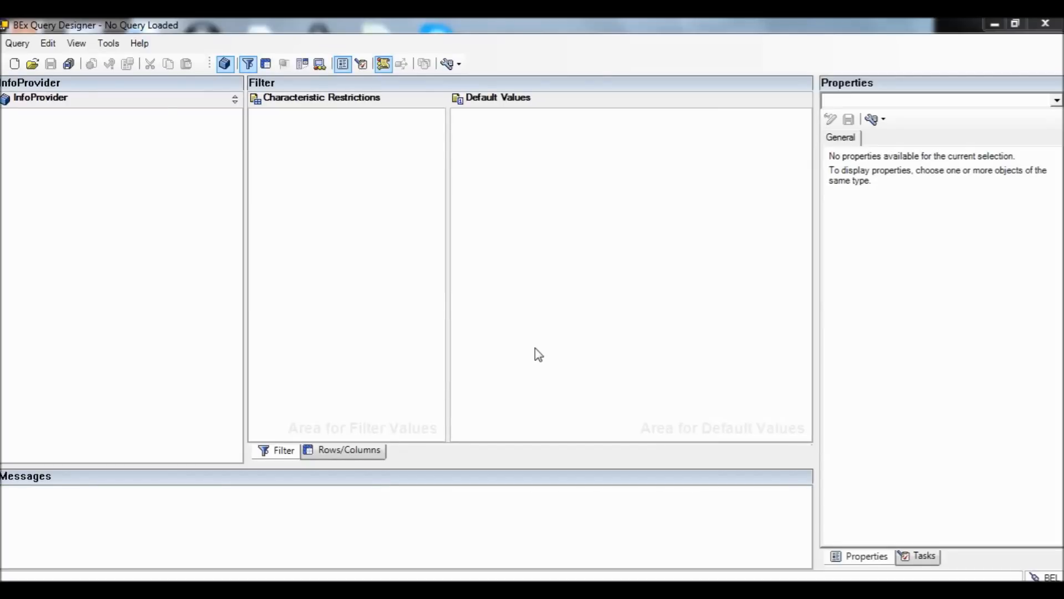
Create a new query based on the C11025 GBI REPORTING InfoProvider
left_click(14, 64)
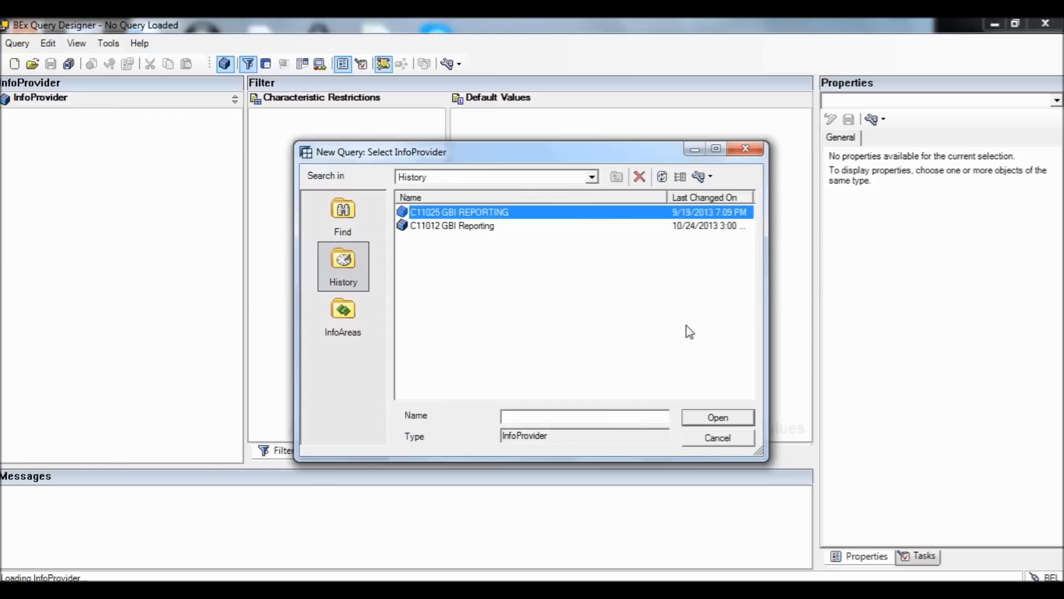
left_click(726, 425)
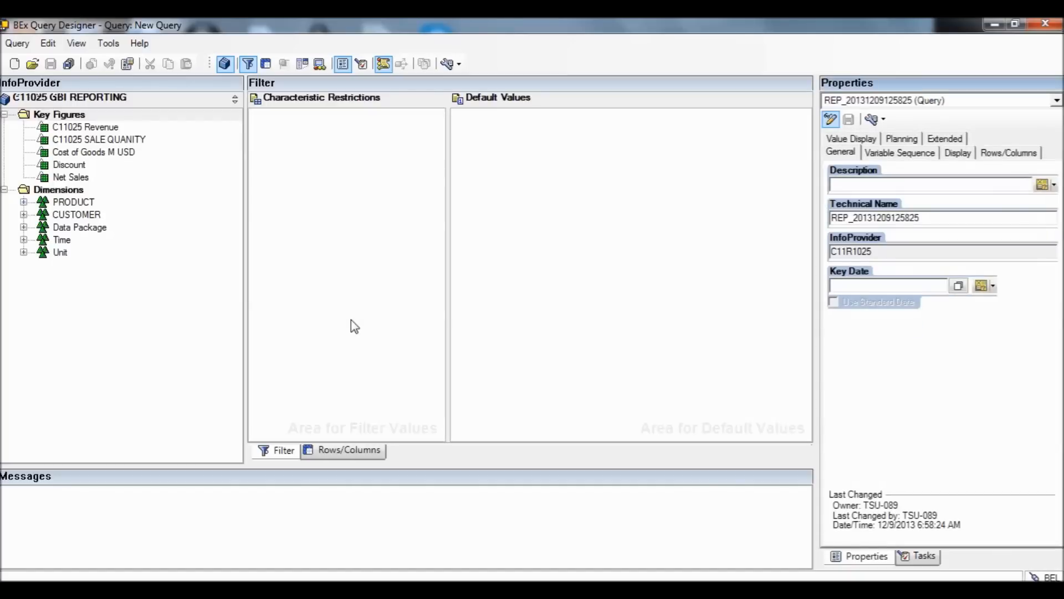
Add Country from the CUSTOMER dimension to the characteristic restrictions and restrict it to United States
left_click(23, 215)
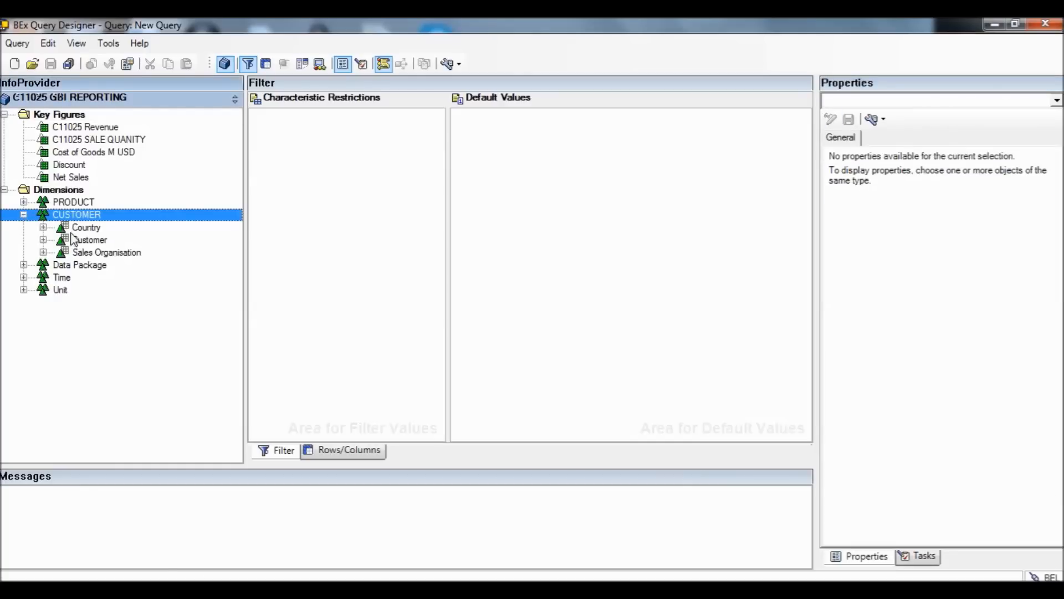
left_click_drag(77, 228, 311, 141)
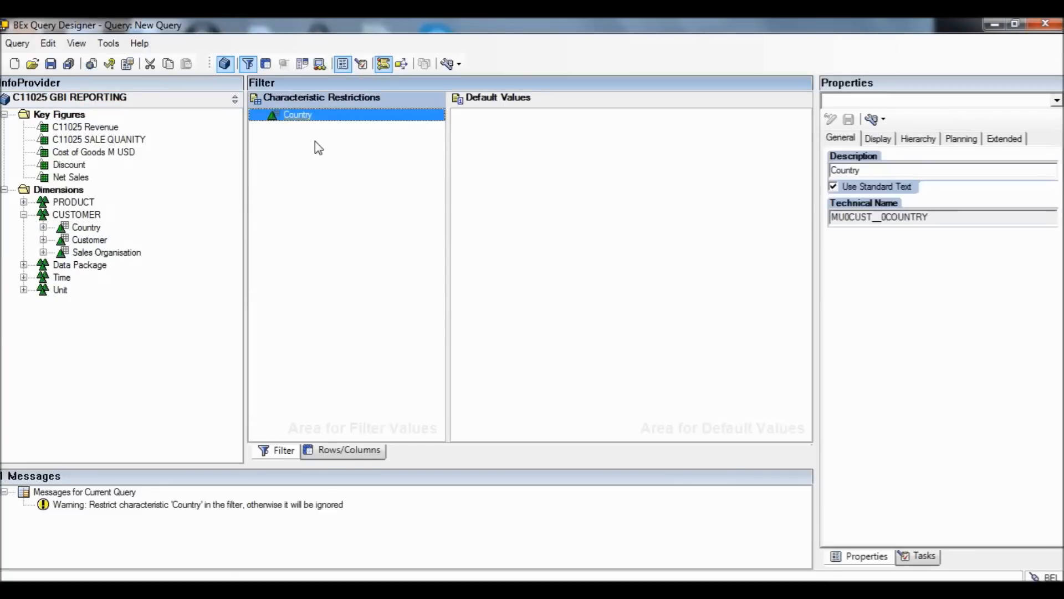
double_click(298, 115)
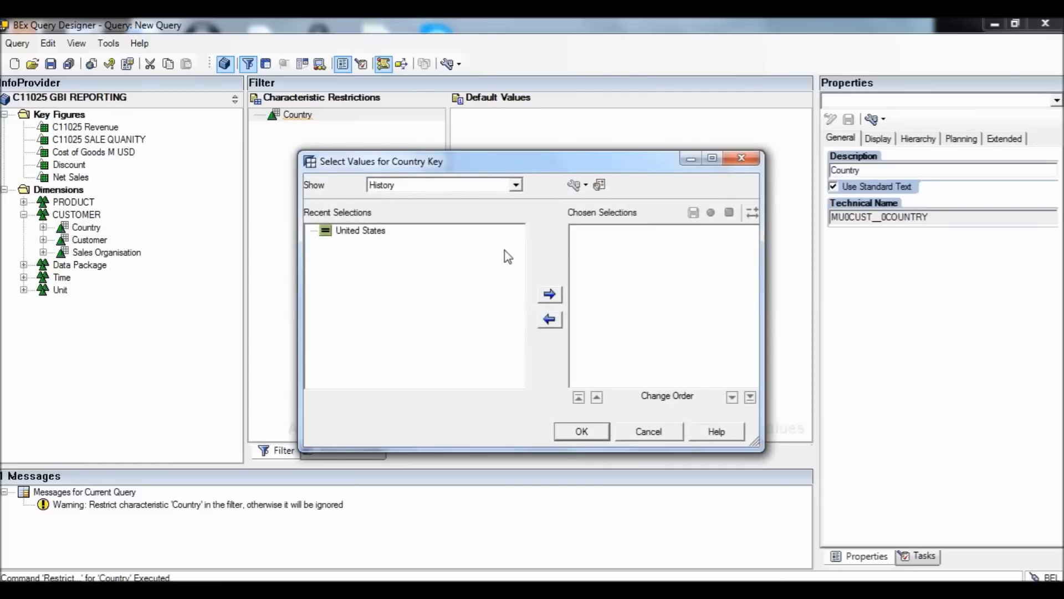
left_click(424, 237)
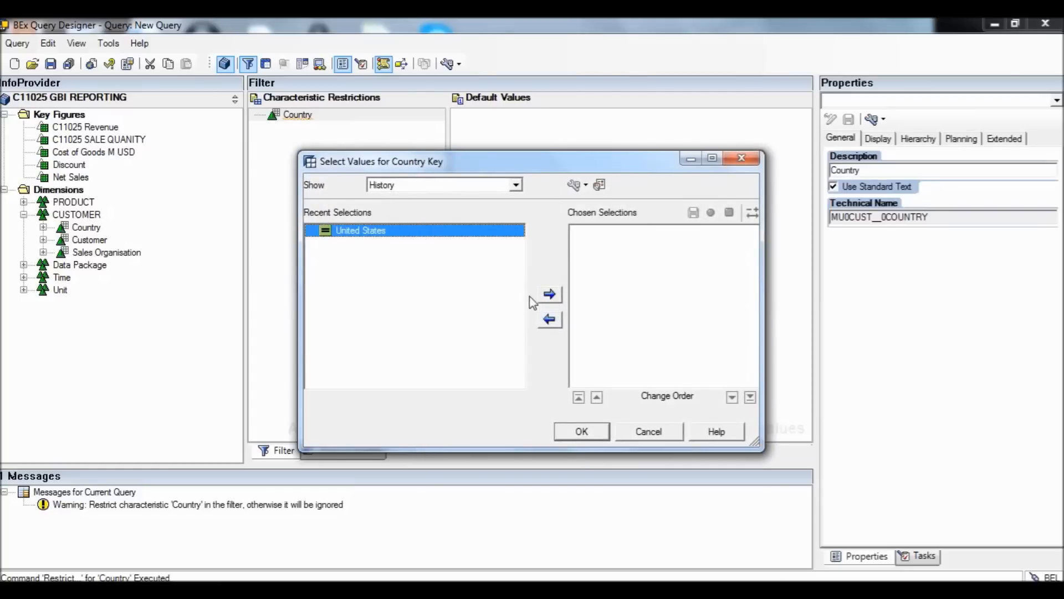
left_click(549, 295)
left_click(583, 434)
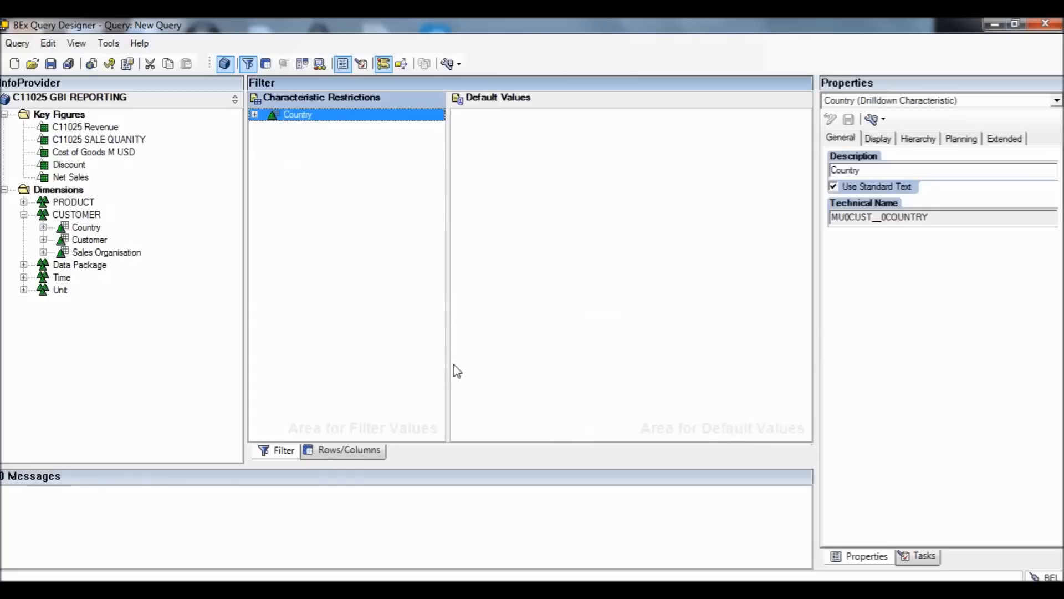
Add Calendar year from the Time dimension to the characteristic restrictions, restricted to 2011, and expand both restrictions
left_click(24, 215)
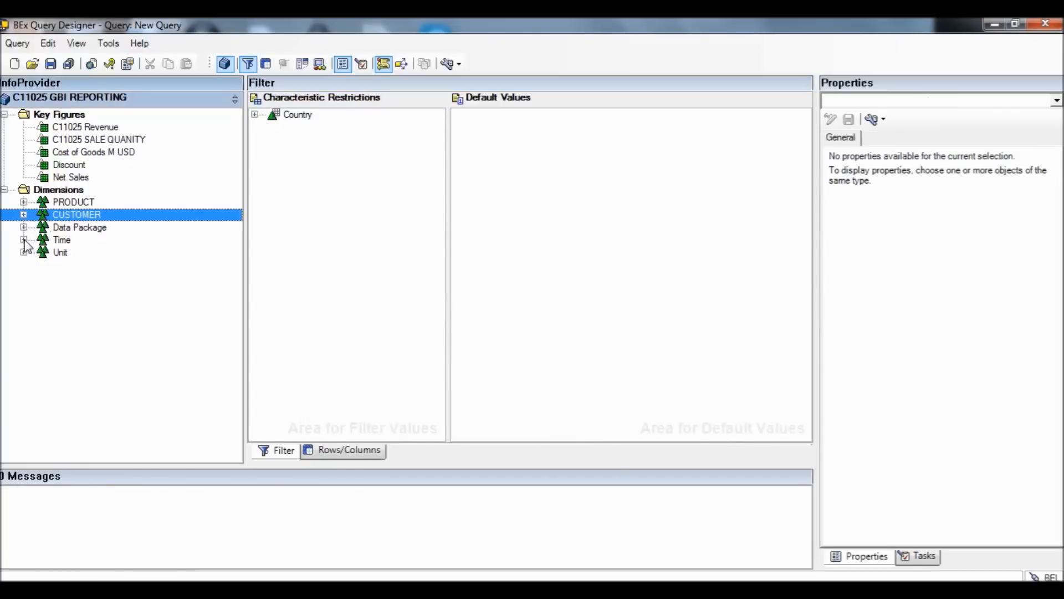
left_click(24, 240)
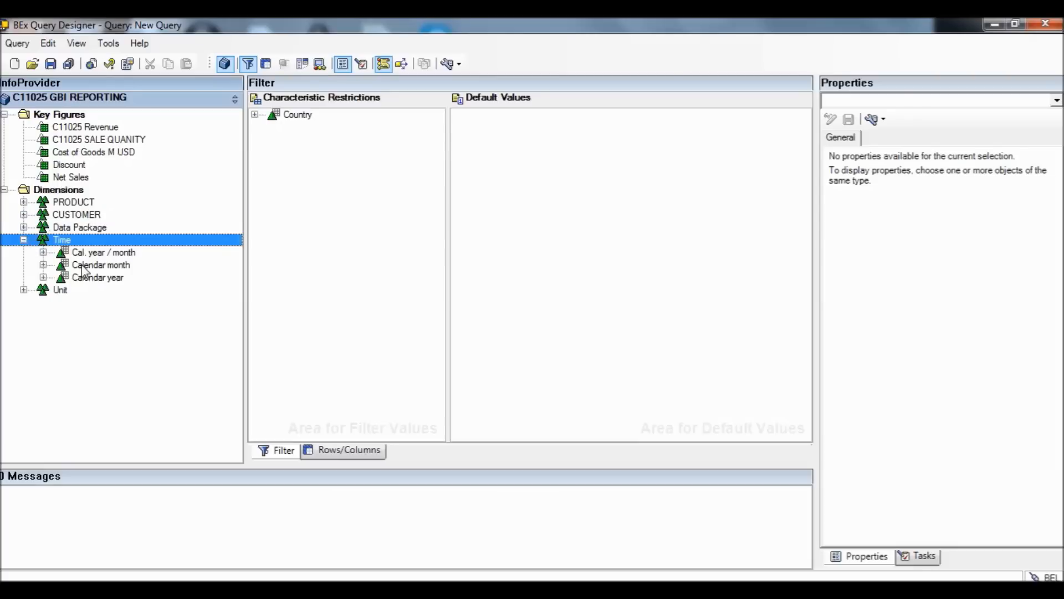
left_click_drag(70, 279, 321, 184)
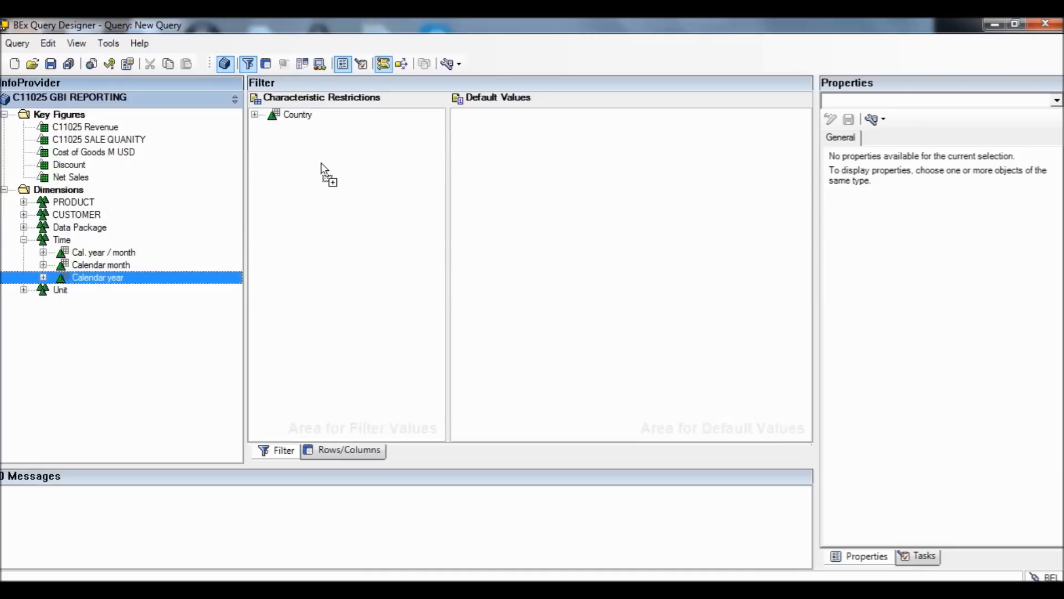
left_click_drag(319, 160, 318, 160)
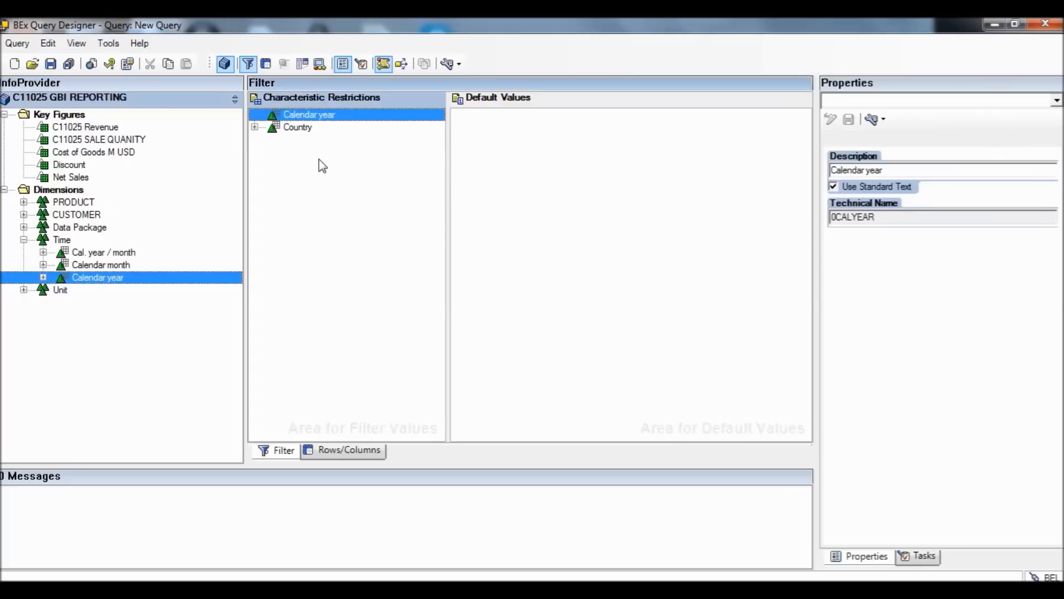
double_click(284, 119)
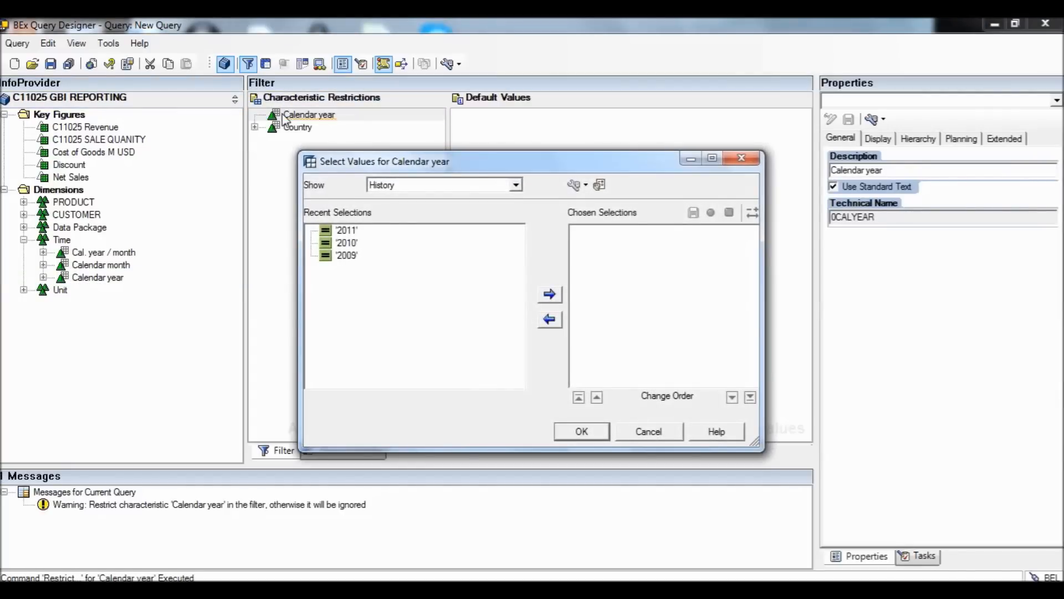
left_click(346, 230)
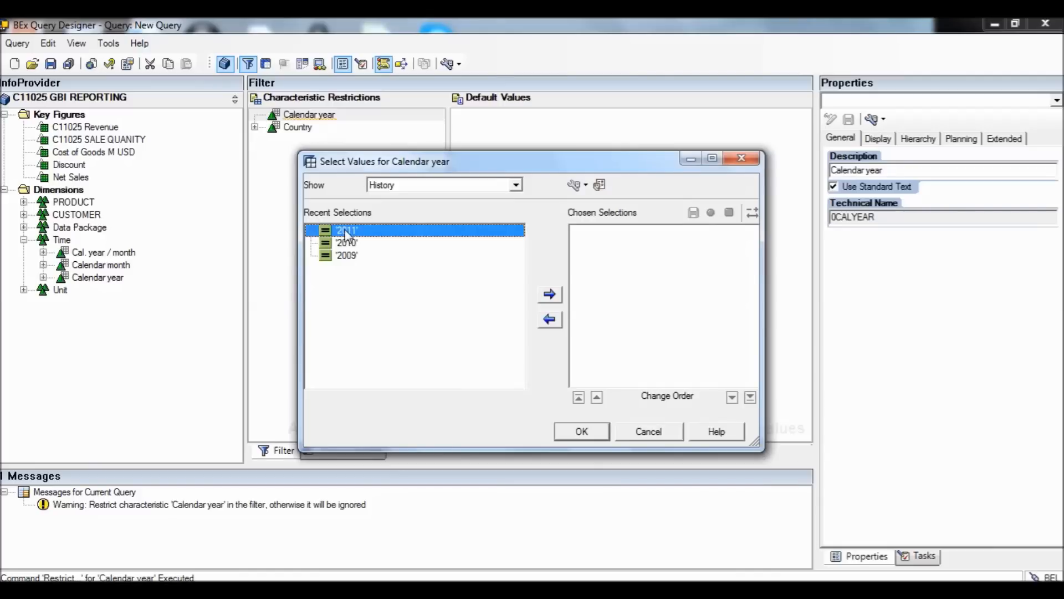
left_click(556, 298)
left_click(598, 435)
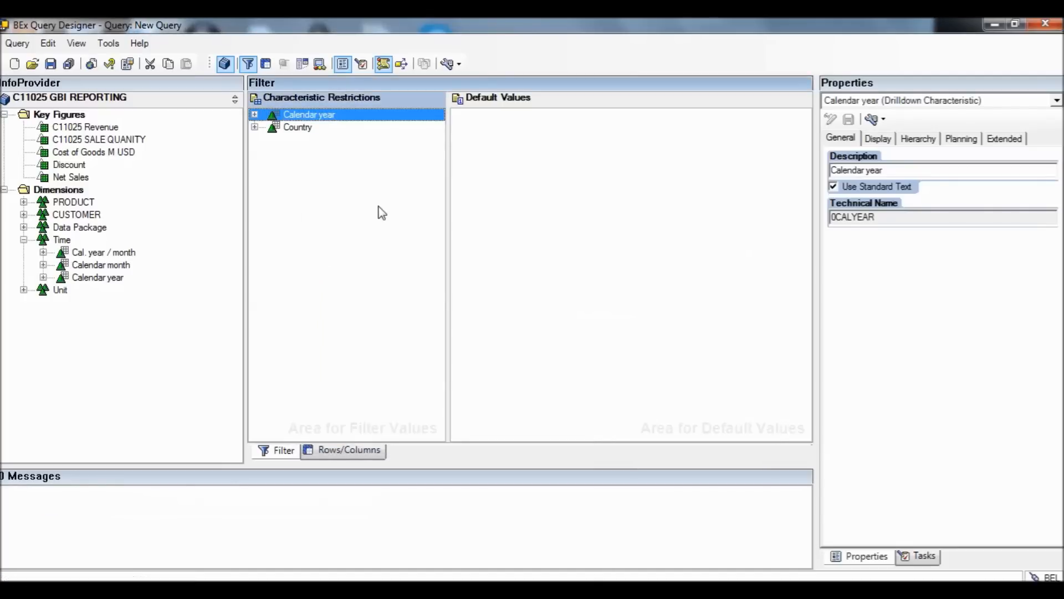
left_click(255, 115)
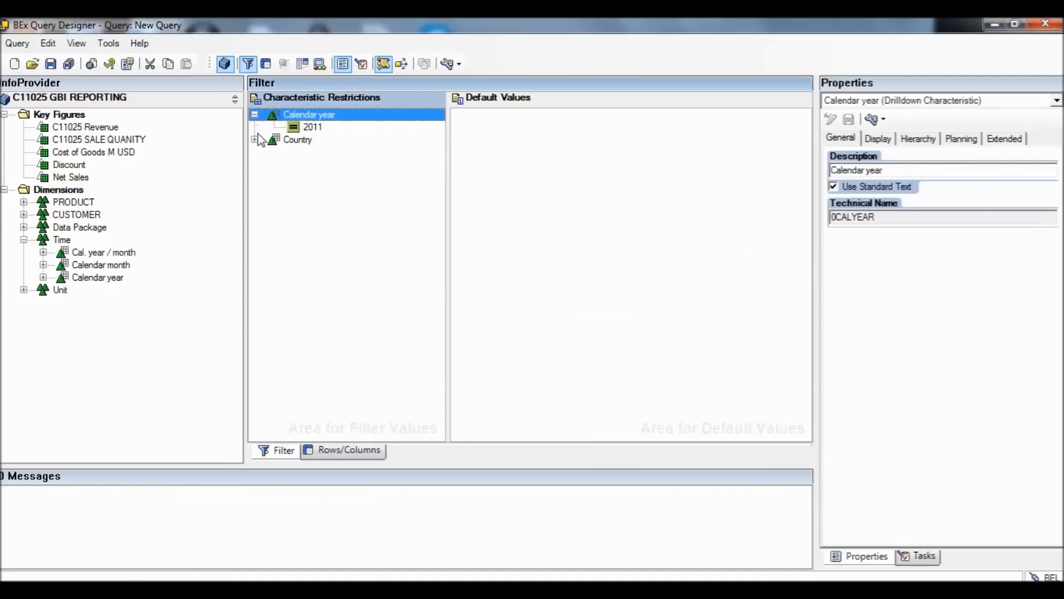
left_click(255, 139)
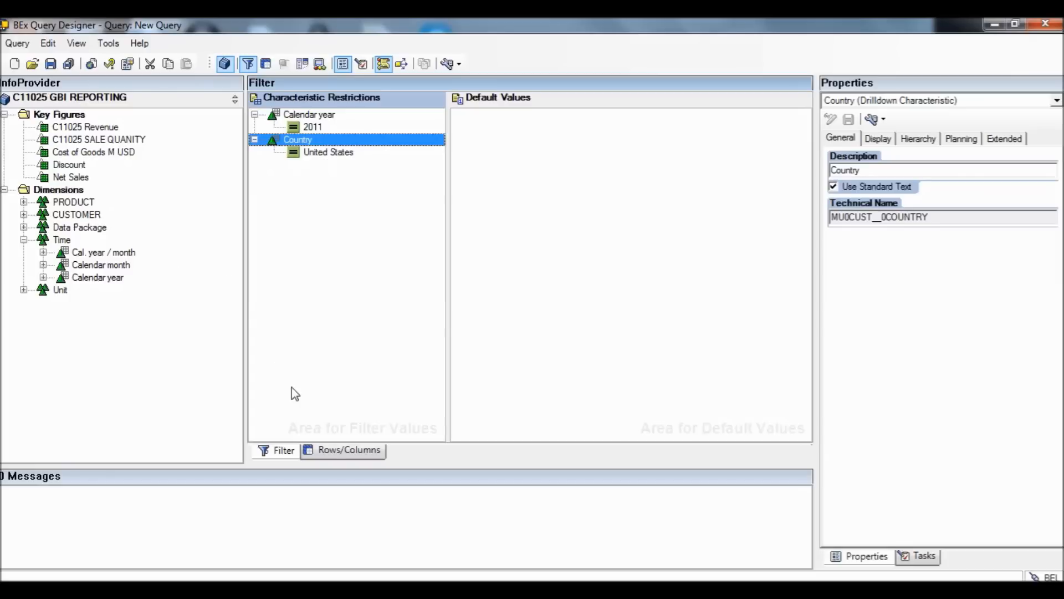
Place MATERIAL CHARACTERIS and PRODUCT CATEGORY from the PRODUCT dimension in the query's rows
left_click(348, 450)
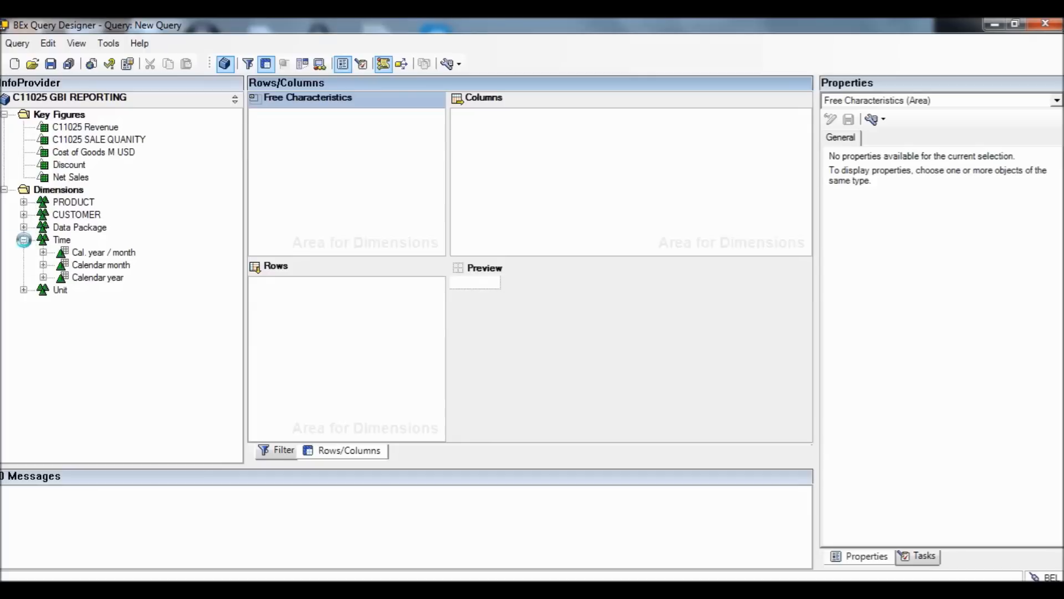
left_click(23, 240)
left_click(23, 201)
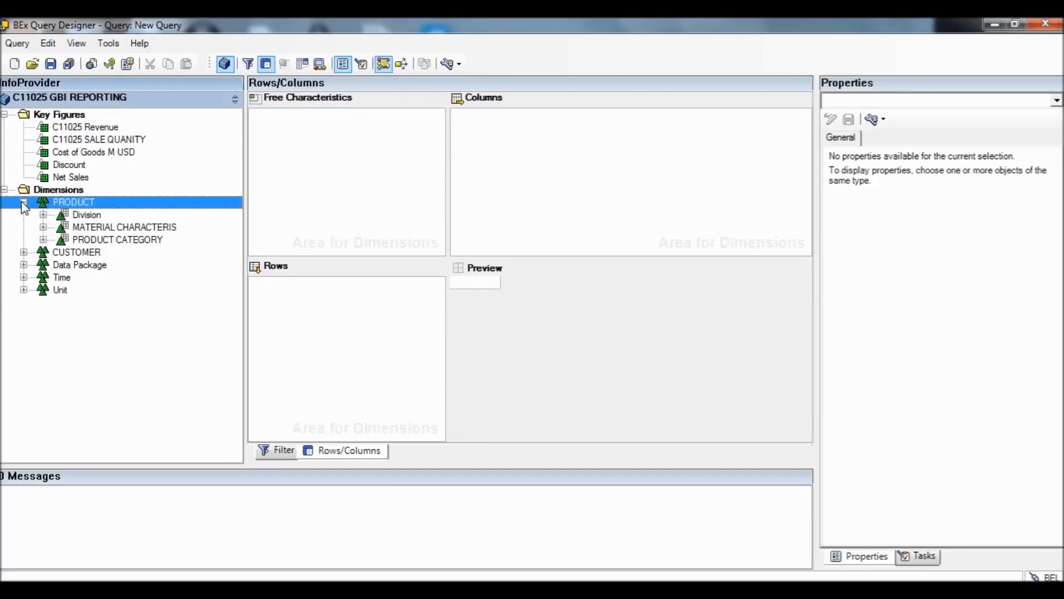
left_click(90, 229)
left_click_drag(89, 228, 301, 294)
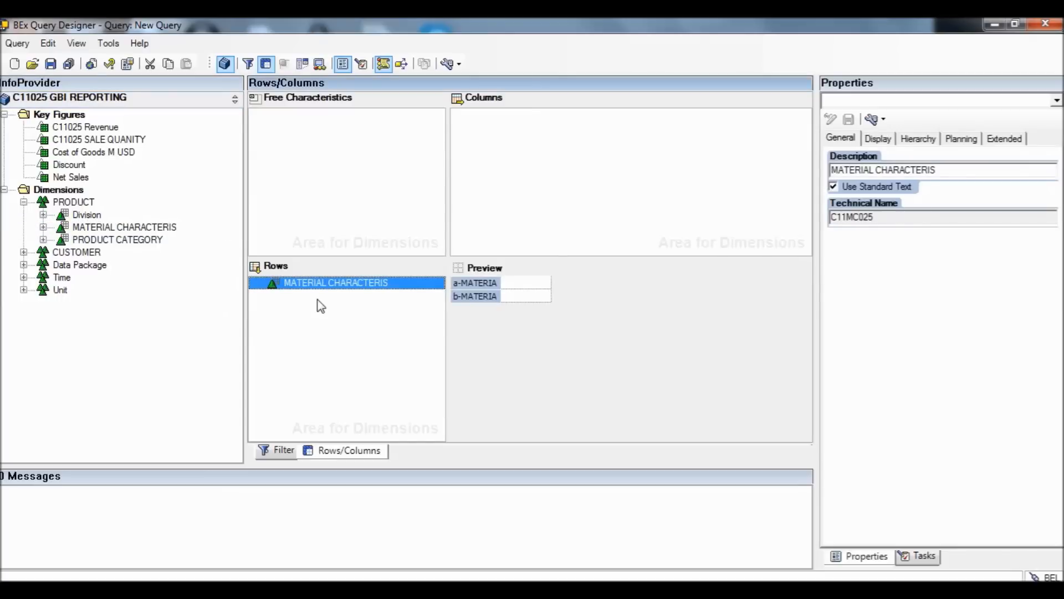
left_click_drag(91, 240, 309, 314)
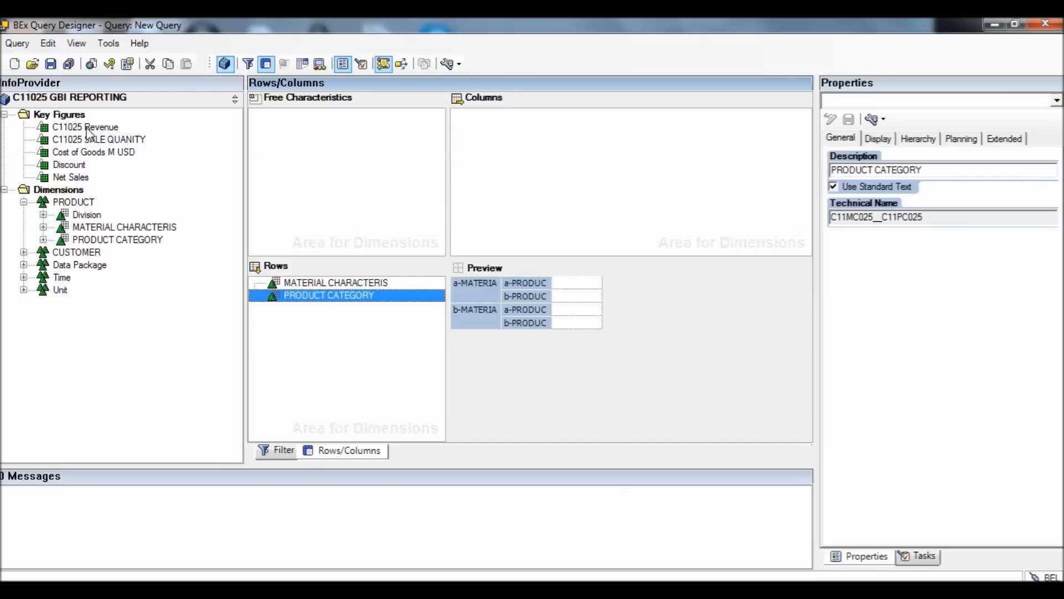
Add the key figures C11025 Revenue, C11025 SALE QUANITY, Cost of Goods M USD and Discount to the query's columns
left_click_drag(87, 132, 519, 169)
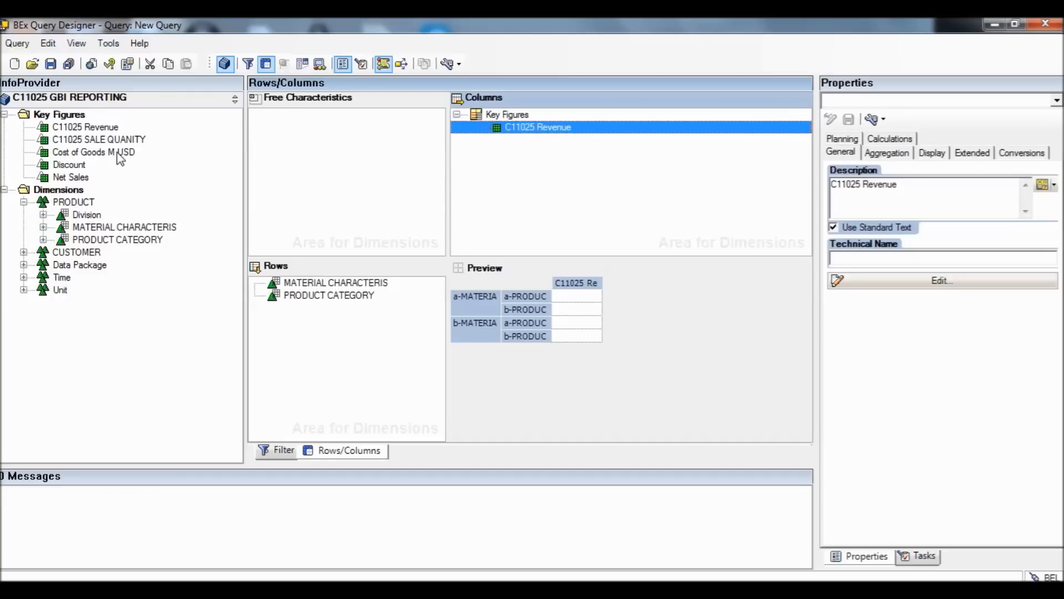
left_click_drag(107, 141, 485, 158)
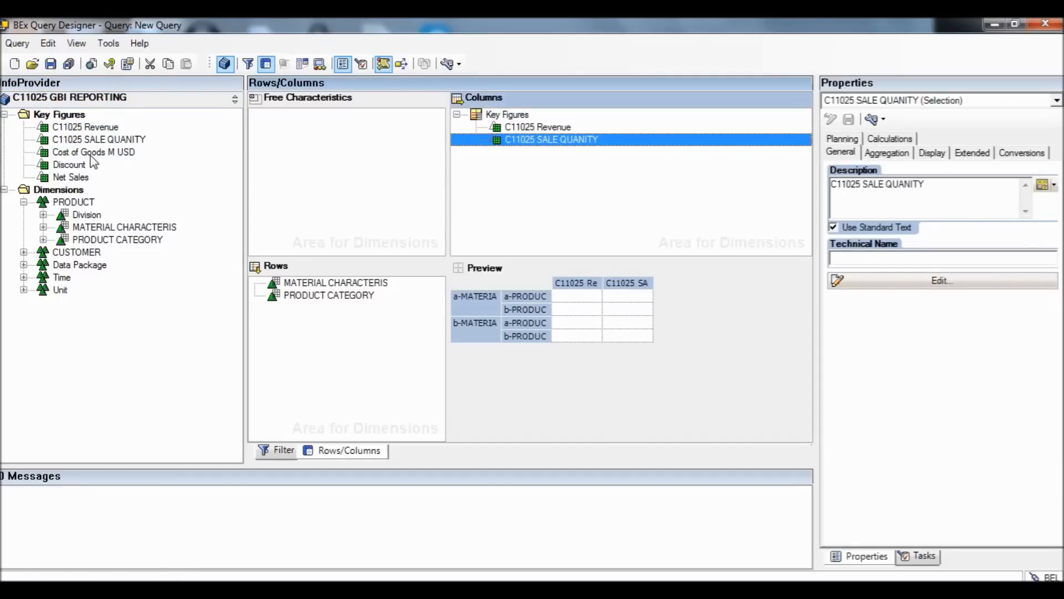
left_click_drag(92, 154, 519, 172)
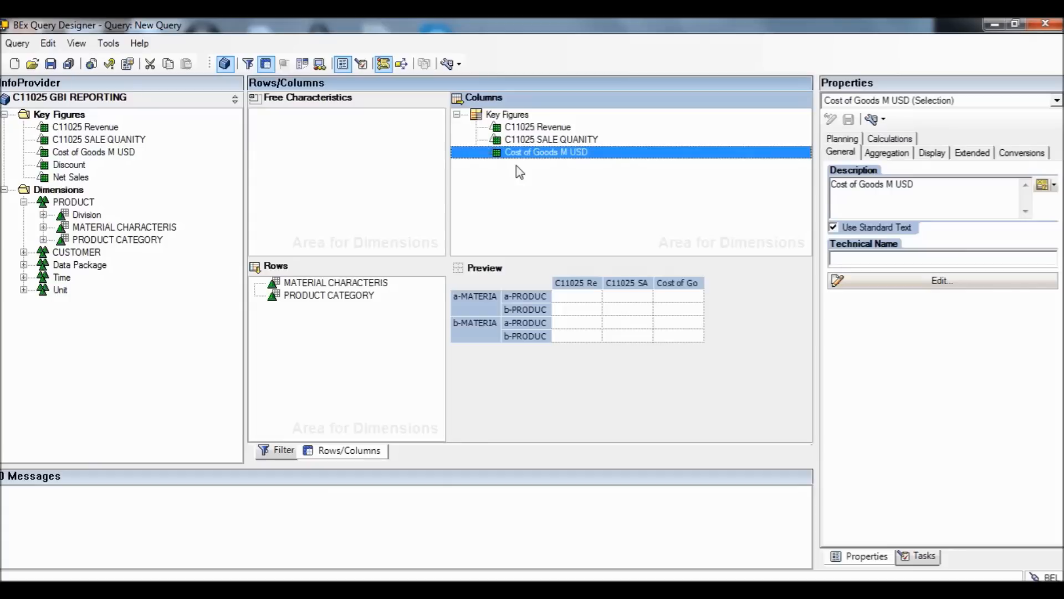
left_click_drag(62, 166, 498, 198)
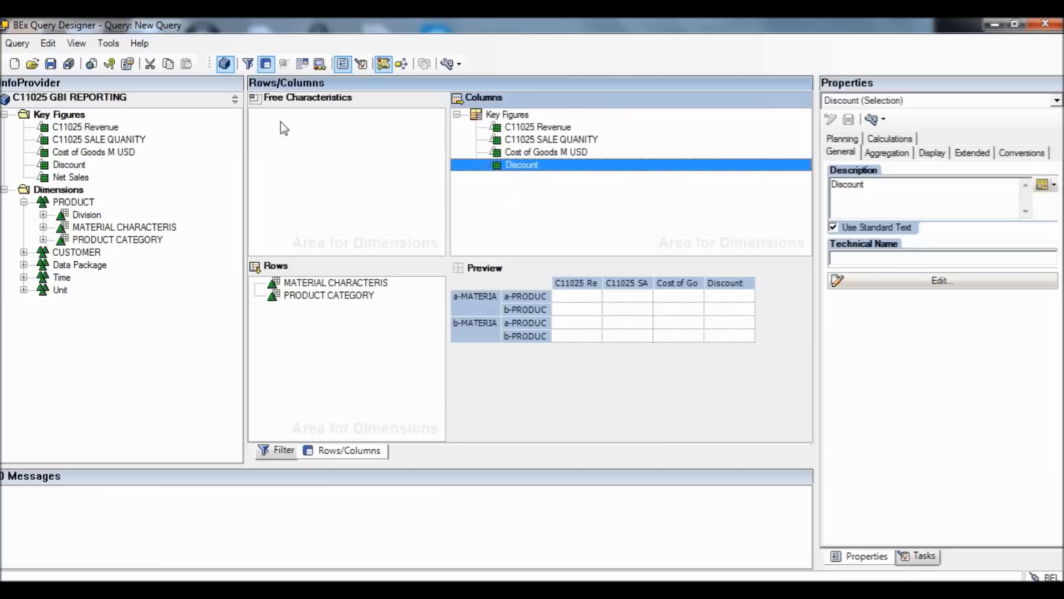
left_click(51, 65)
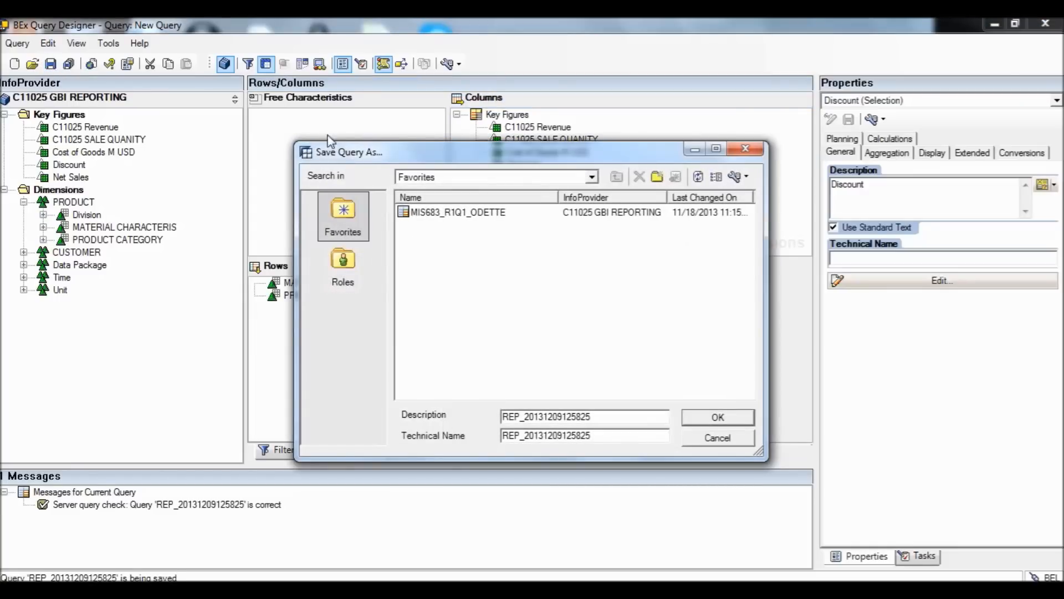
left_click(592, 178)
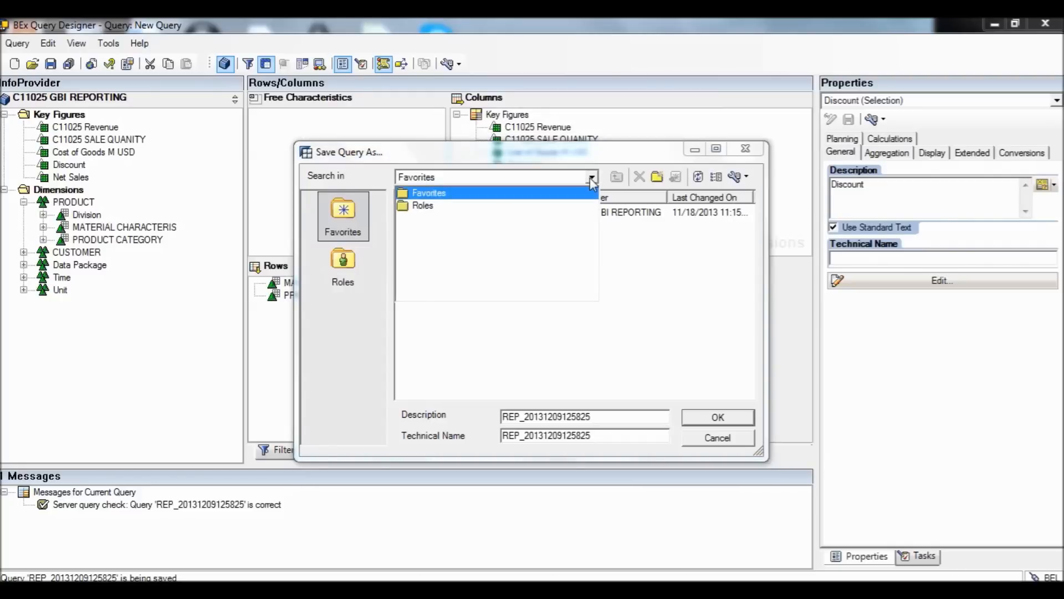
left_click(591, 179)
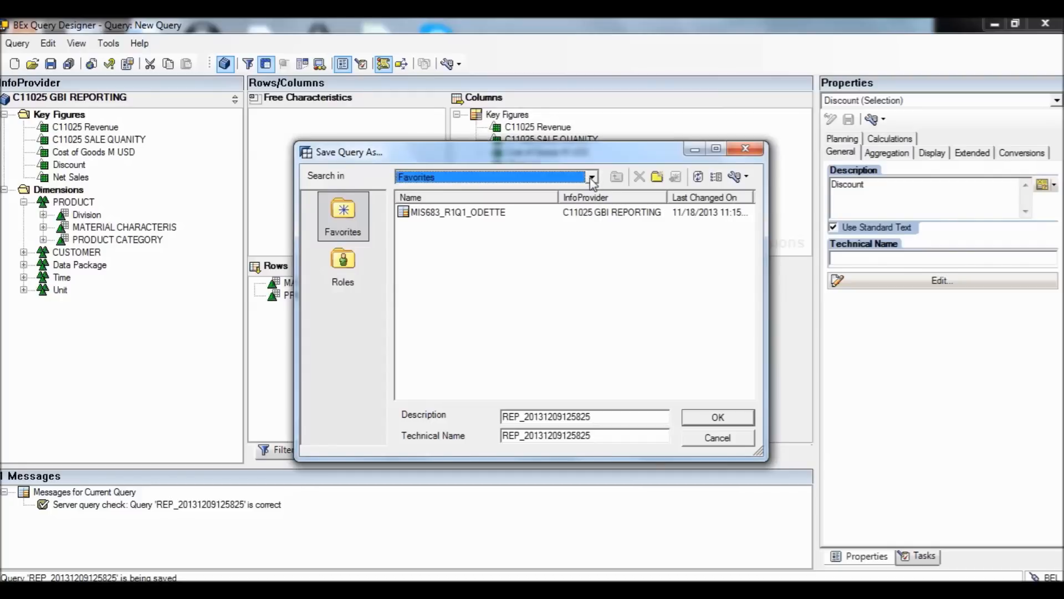
left_click(731, 422)
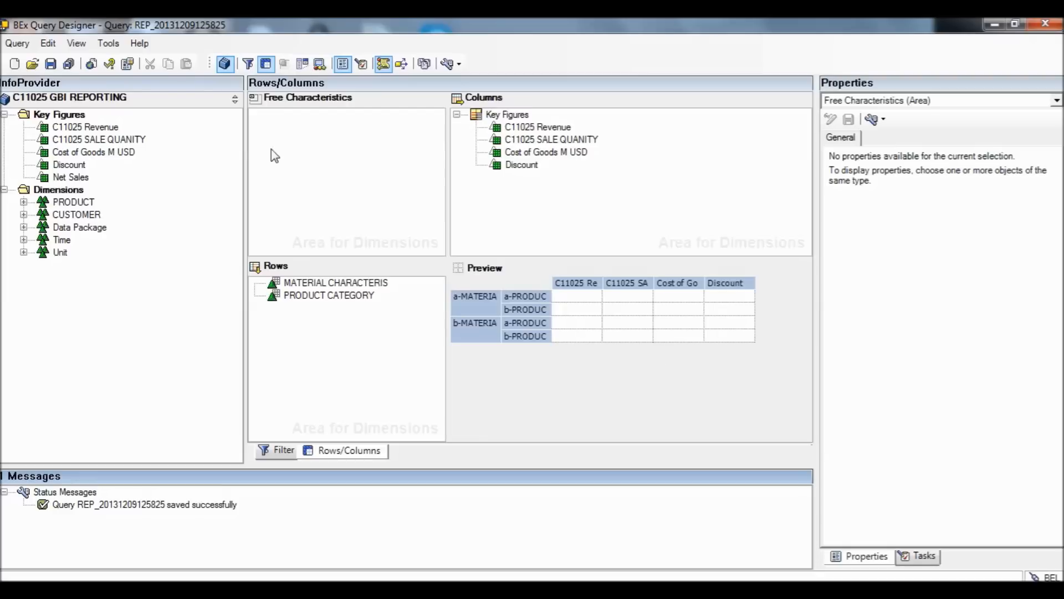
Execute the query as a web report and log on to SAP NetWeaver with the user ID and account password
left_click(89, 65)
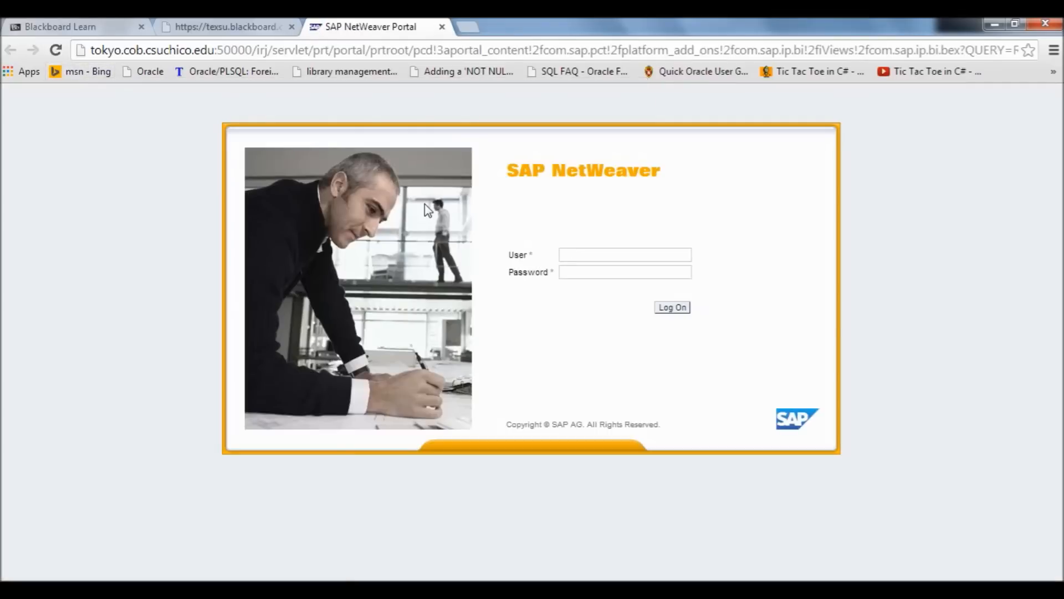
type("TSU-089")
key("Tab")
type("********")
key("Return")
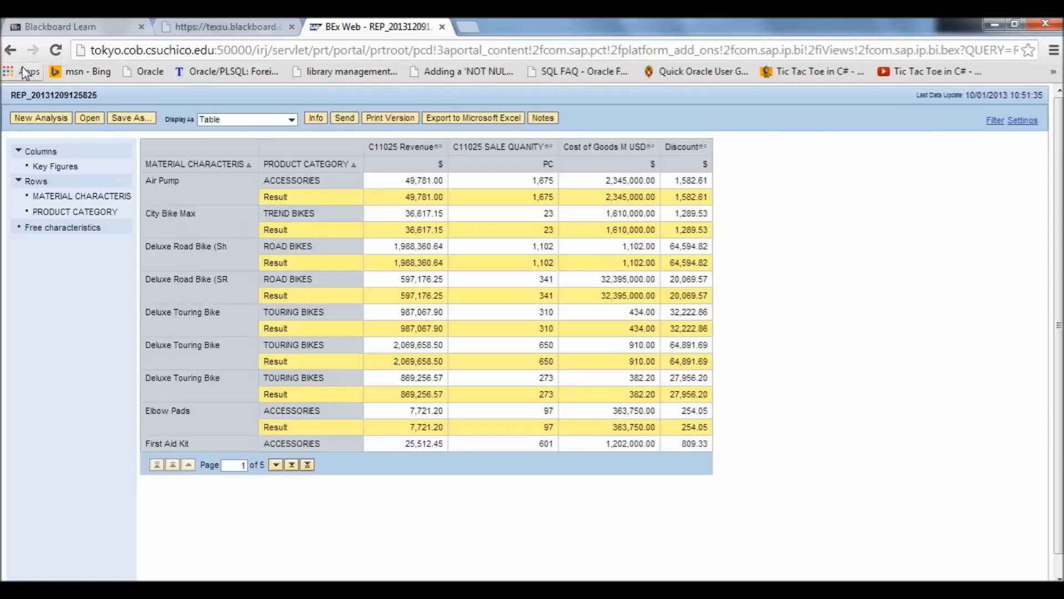
left_click(12, 52)
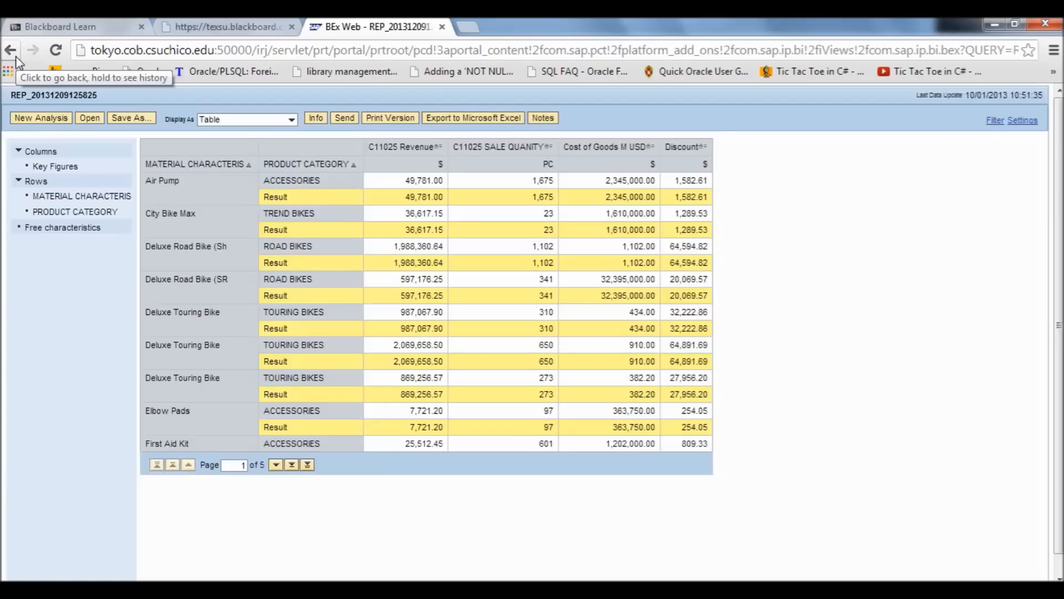
left_click(16, 55)
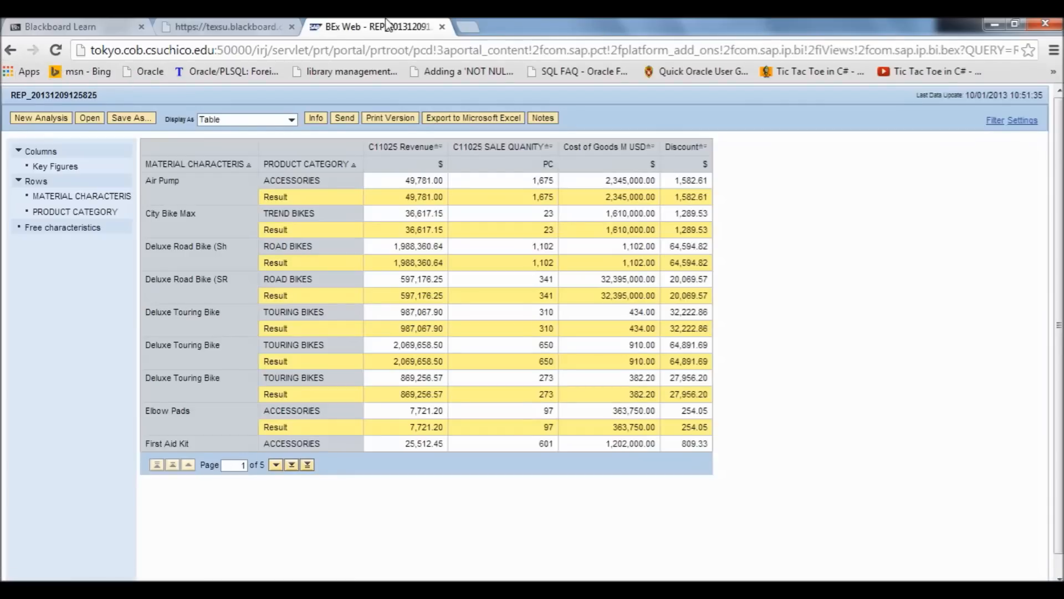
left_click(249, 26)
left_click(350, 25)
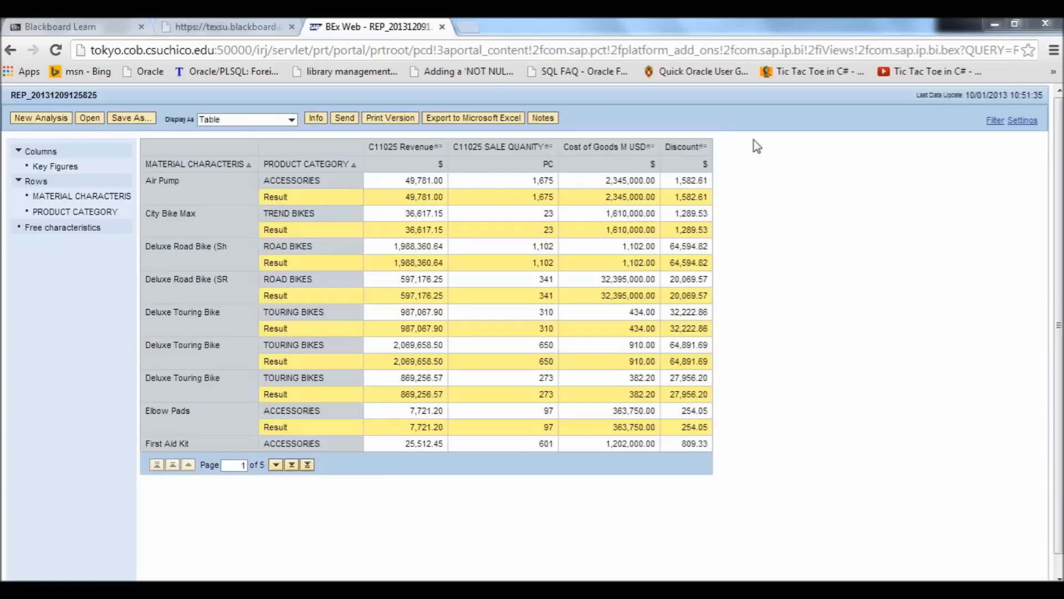
Restore down and close the browser window with the web report to return to BEx Query Designer
left_click(1016, 25)
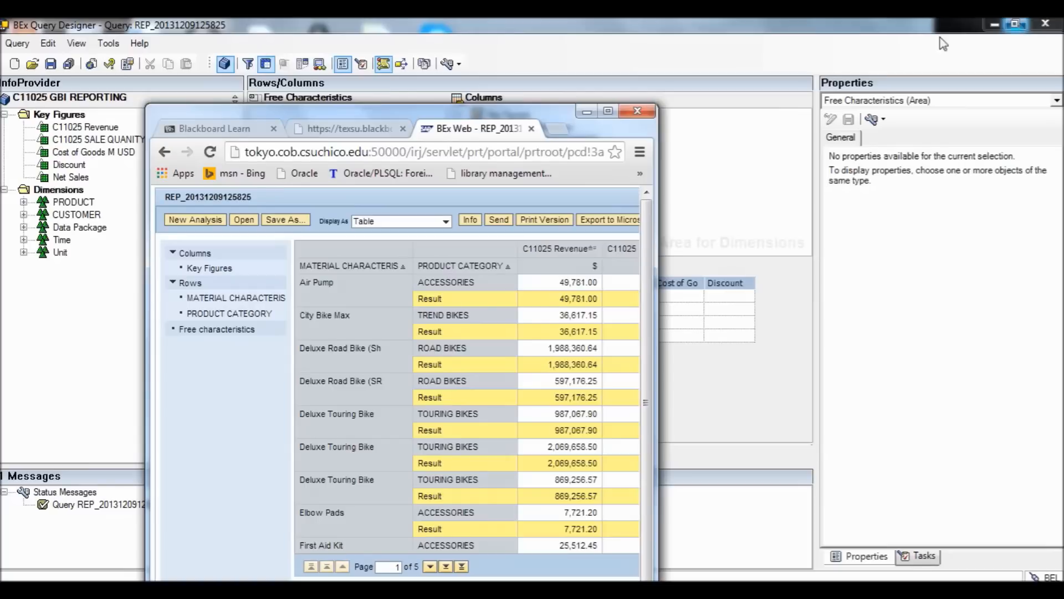
left_click(637, 113)
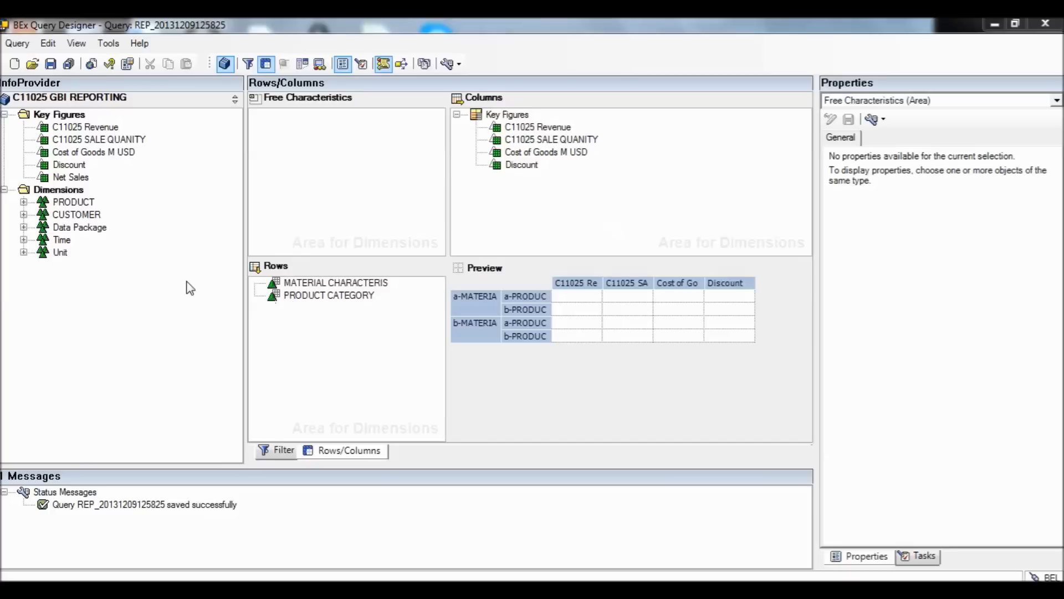
Add the Customer characteristic from the CUSTOMER dimension to the rows below PRODUCT CATEGORY and check its hierarchy properties
left_click(24, 215)
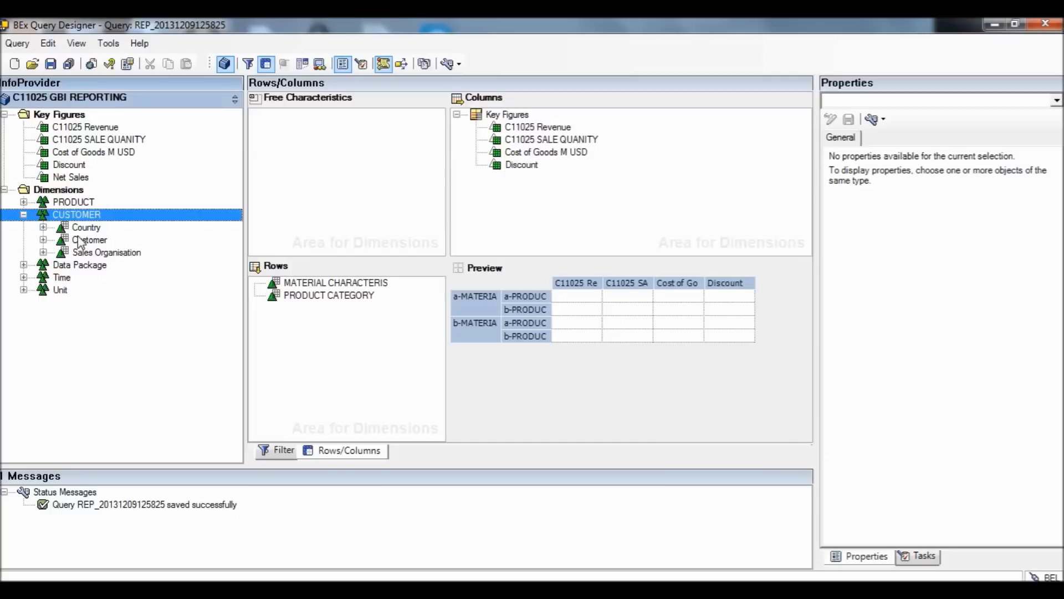
left_click_drag(80, 242, 304, 326)
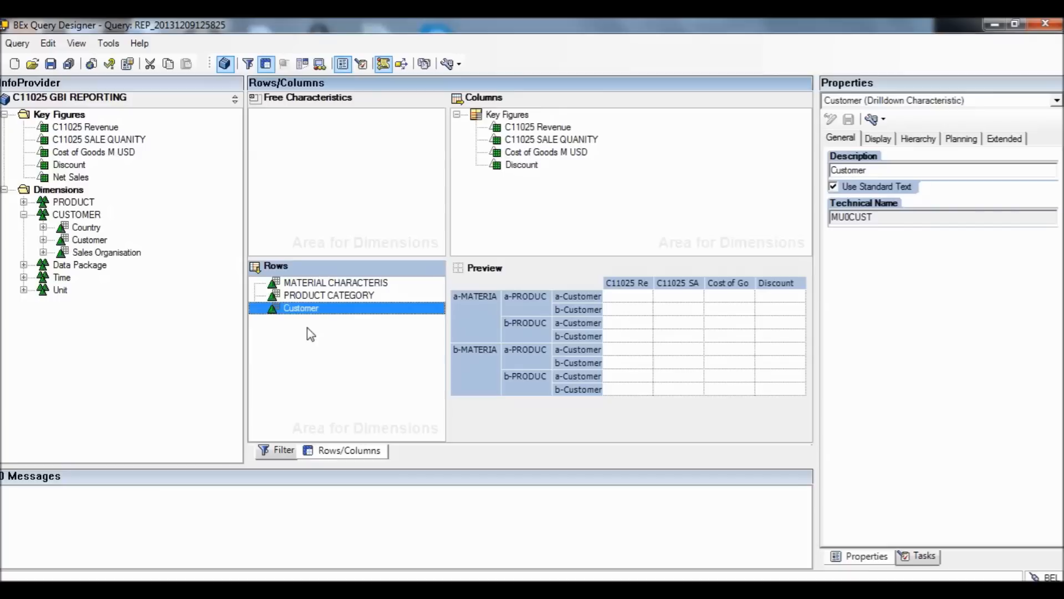
left_click(908, 141)
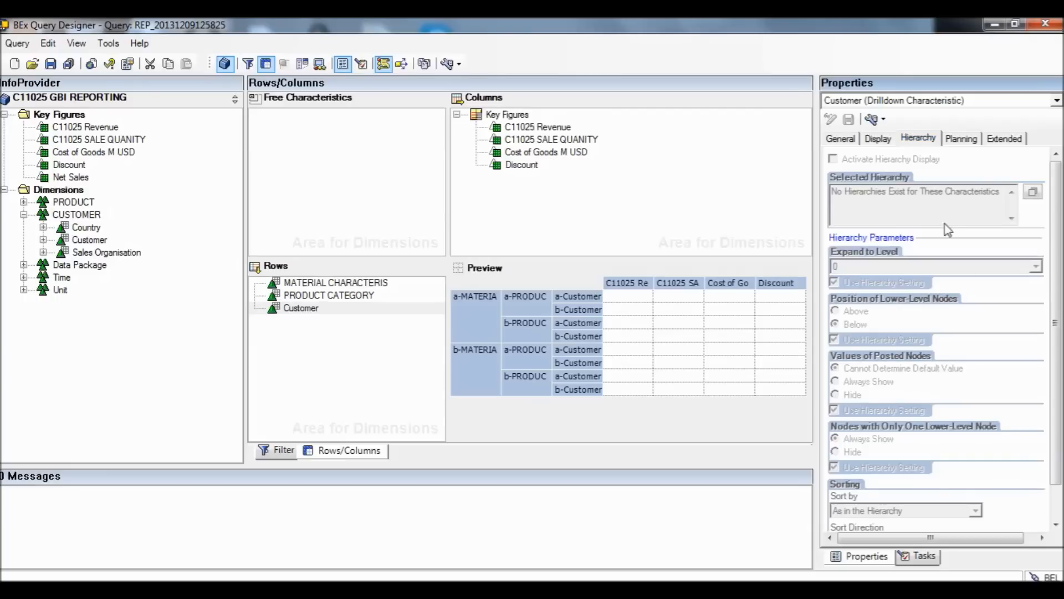
left_click(840, 140)
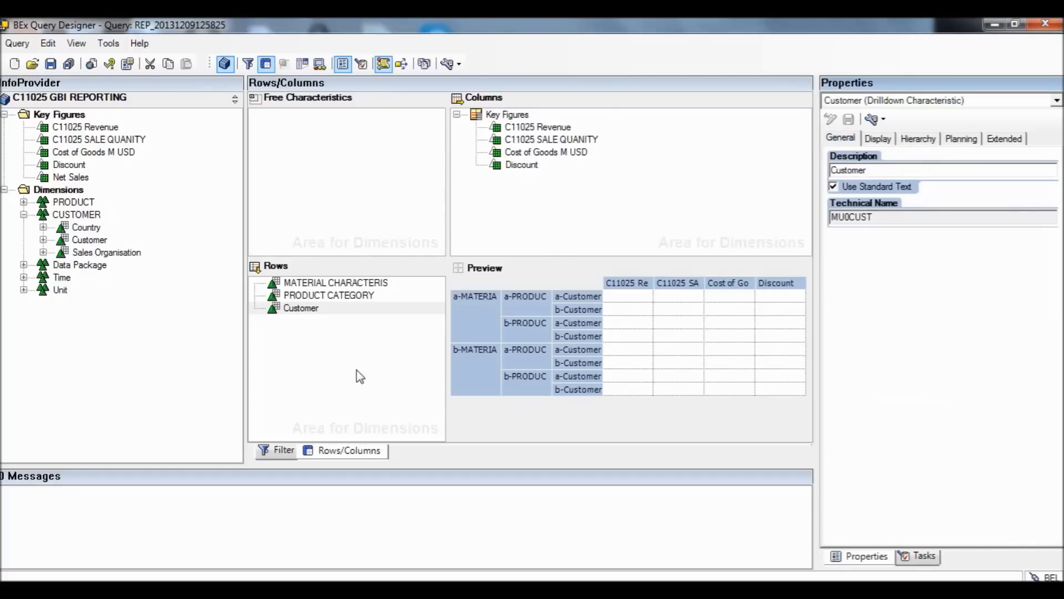
left_click(349, 450)
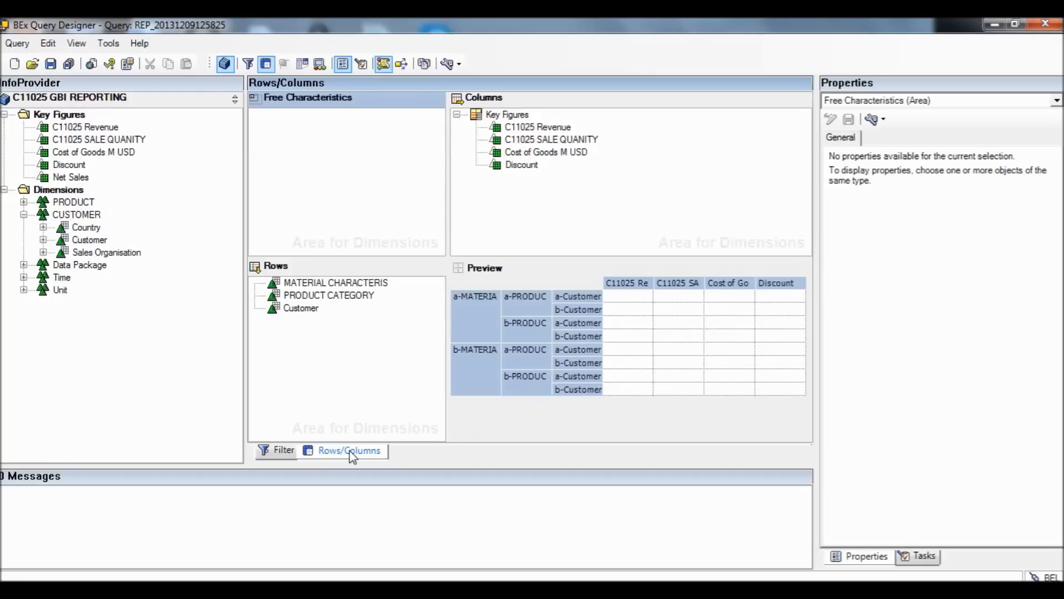
left_click(283, 452)
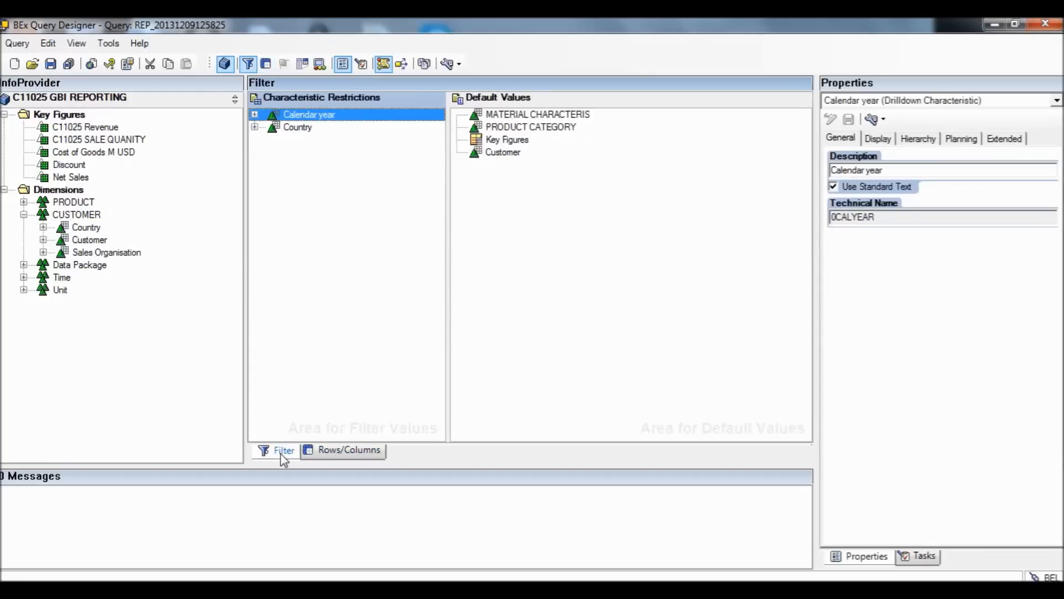
left_click(339, 451)
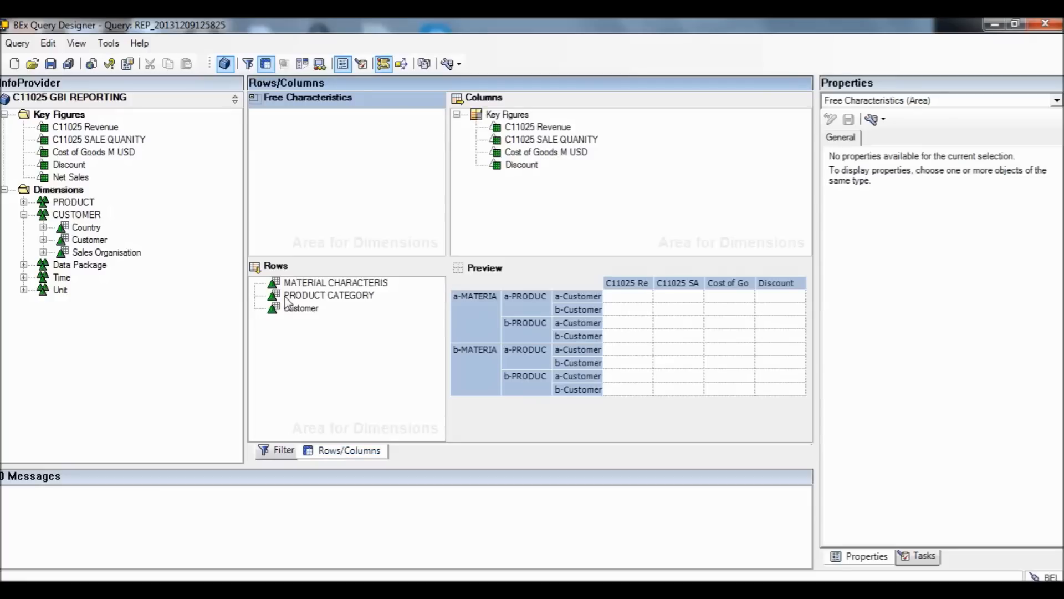
Activate the hierarchy display for the rows area, expanded to MATERIAL CHARACTERIS, and save the query
left_click(281, 268)
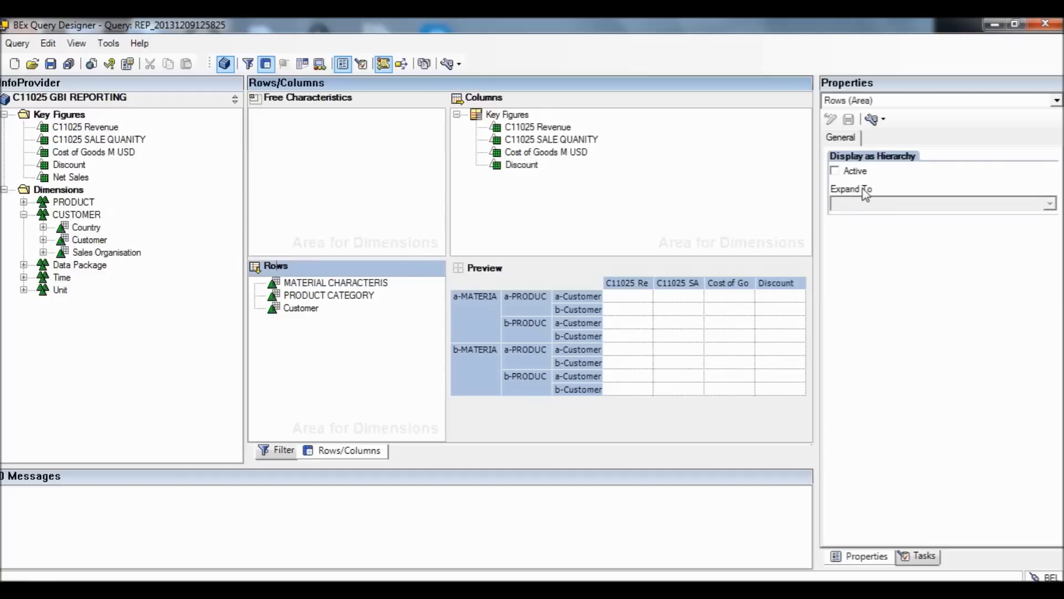
left_click(837, 172)
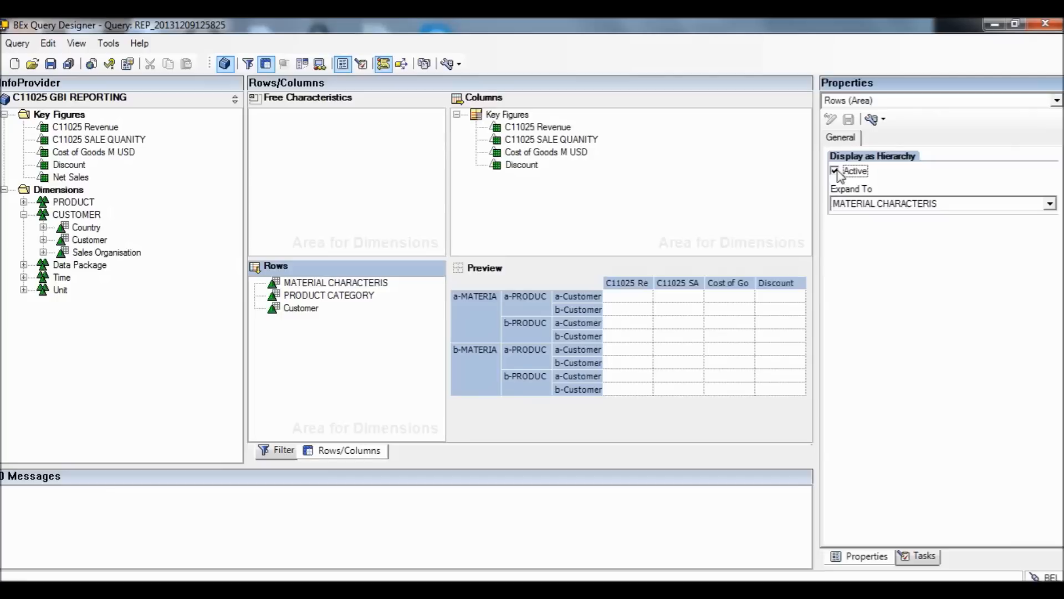
left_click(1050, 204)
left_click(1050, 205)
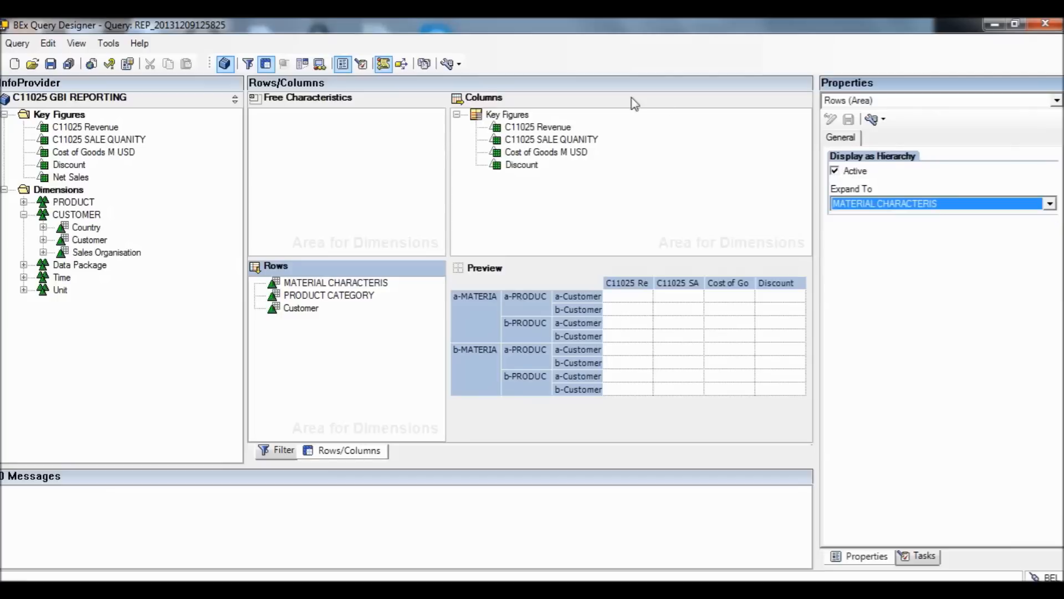
left_click(51, 64)
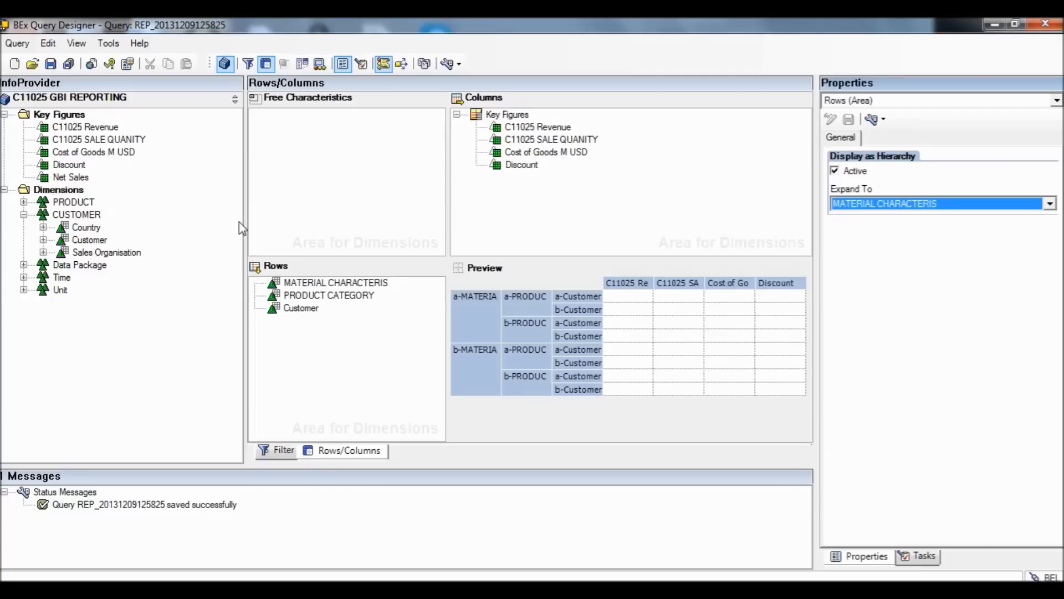
Examine the display properties of MATERIAL CHARACTERIS in the rows, including the options for results rows, text view and value display
left_click(337, 284)
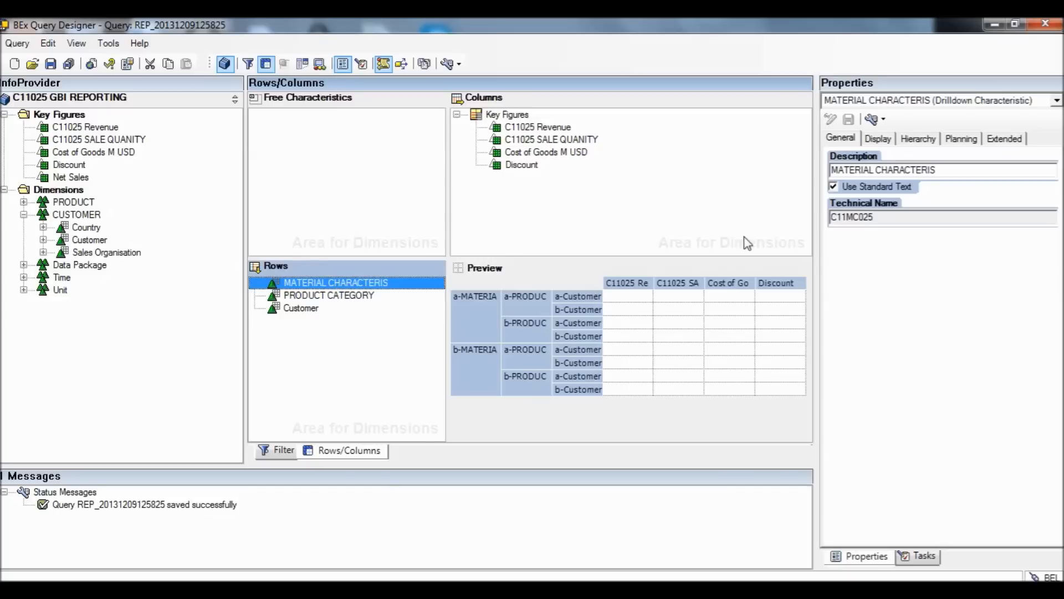
left_click(880, 140)
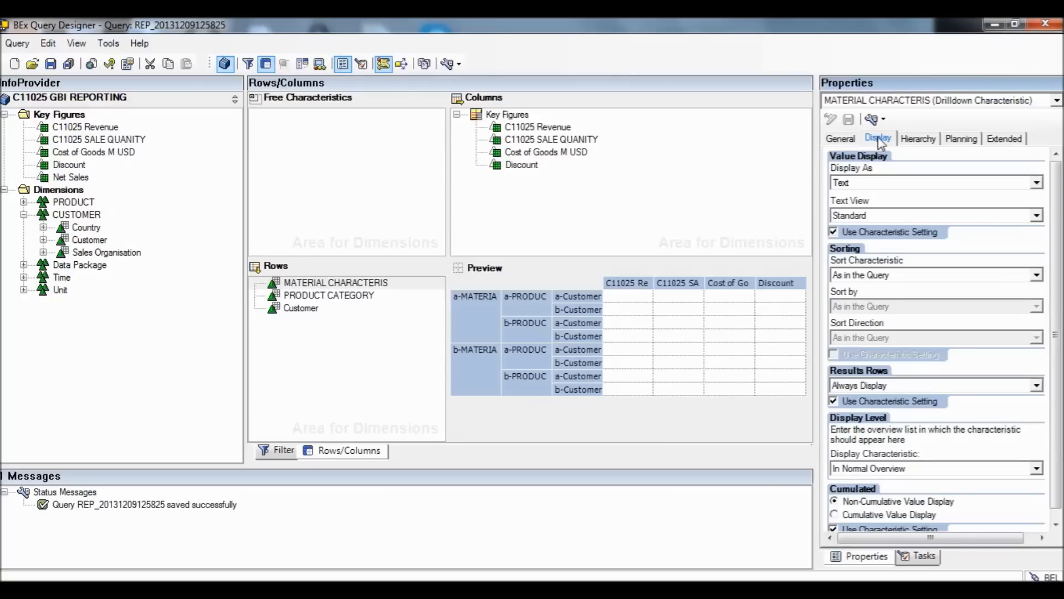
left_click_drag(1056, 233, 1056, 243)
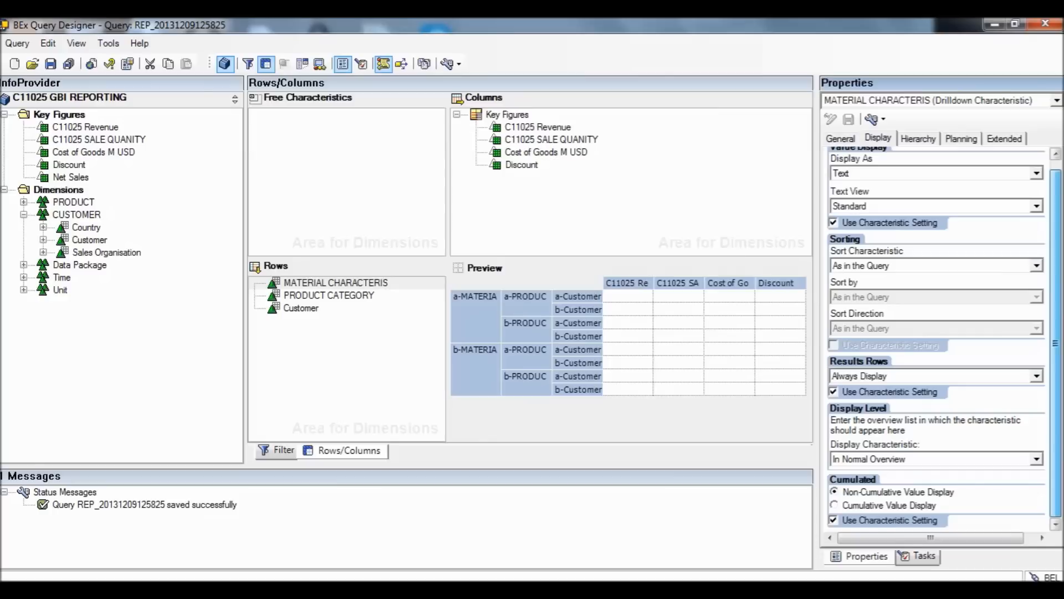
mouse_move(1056, 341)
left_mouse_down()
mouse_move(1056, 332)
mouse_move(1058, 341)
left_mouse_up()
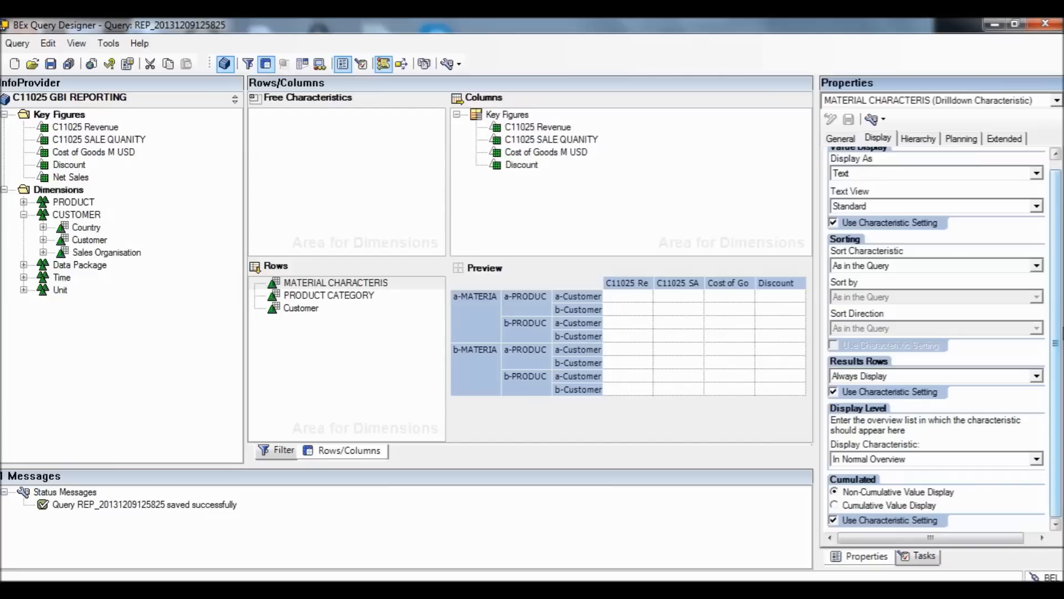
left_click(1037, 377)
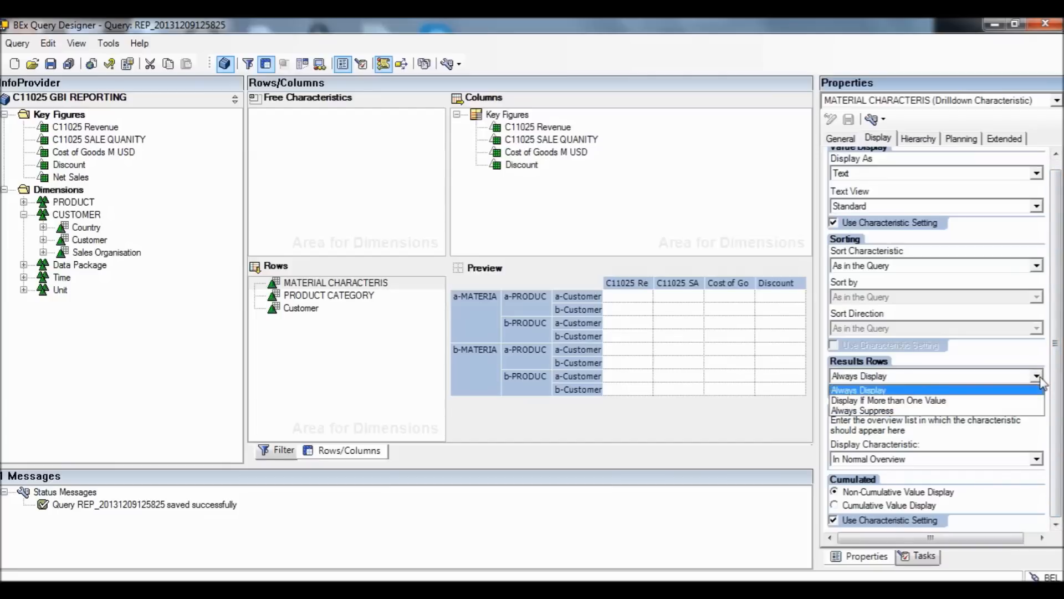
left_click(1040, 379)
left_click(1038, 208)
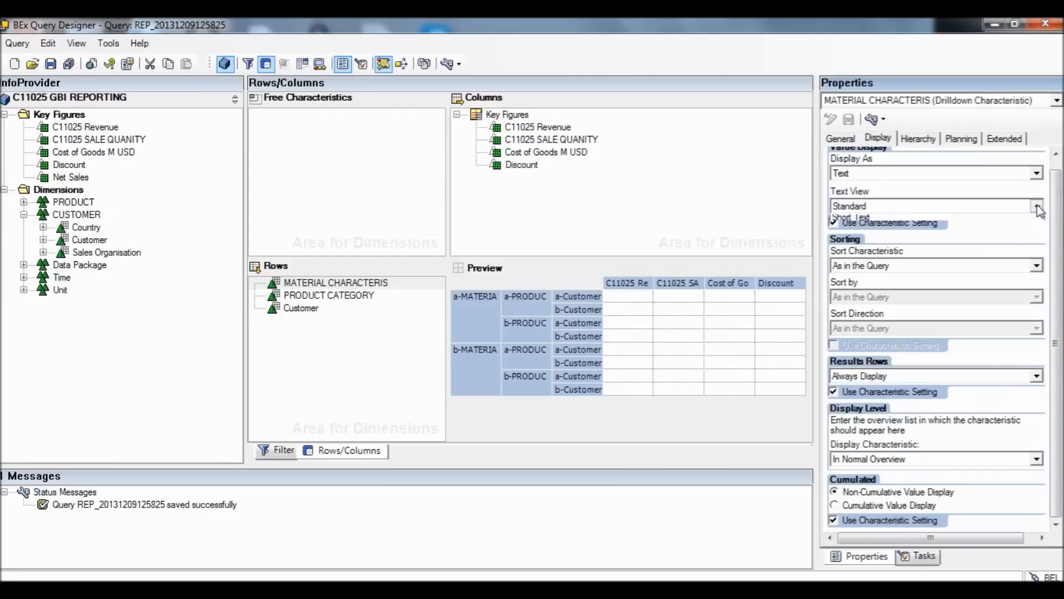
left_click(1039, 208)
left_click(1036, 173)
left_click(1036, 173)
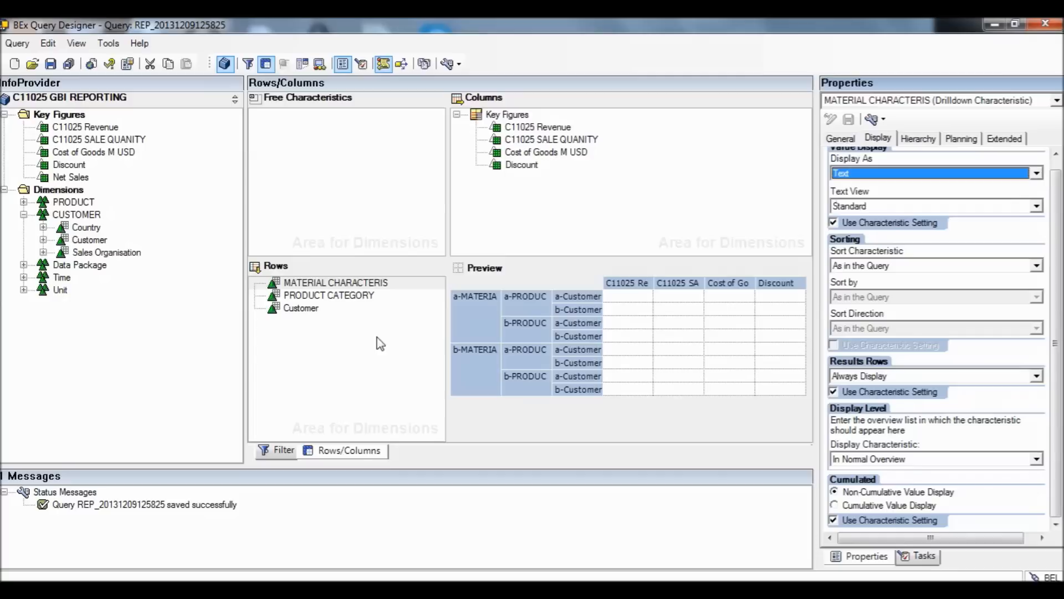
Deactivate the hierarchy display for the rows area and save the query
left_click(286, 271)
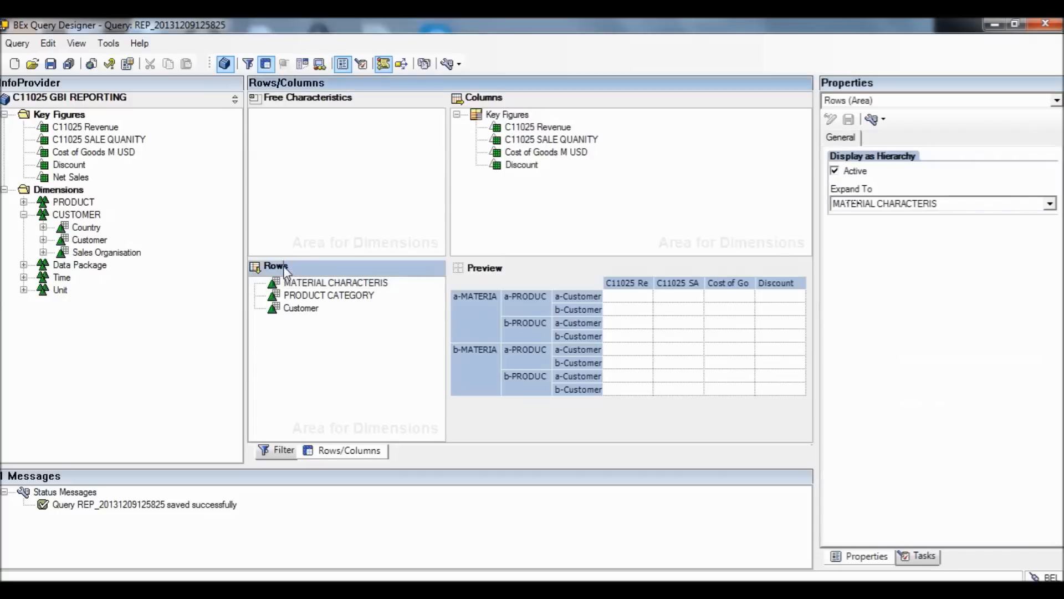
left_click(834, 171)
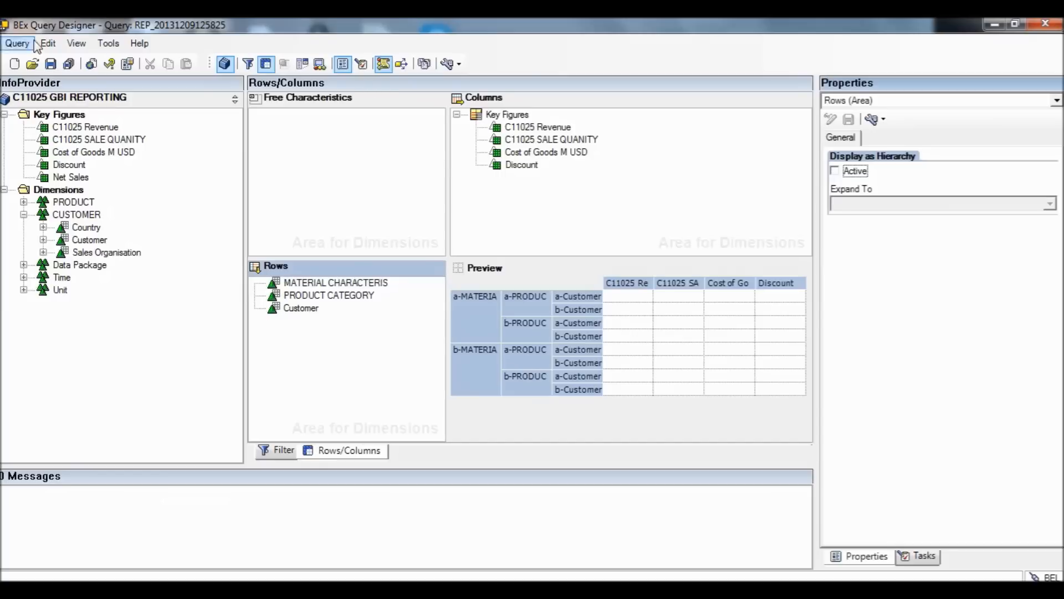
left_click(50, 63)
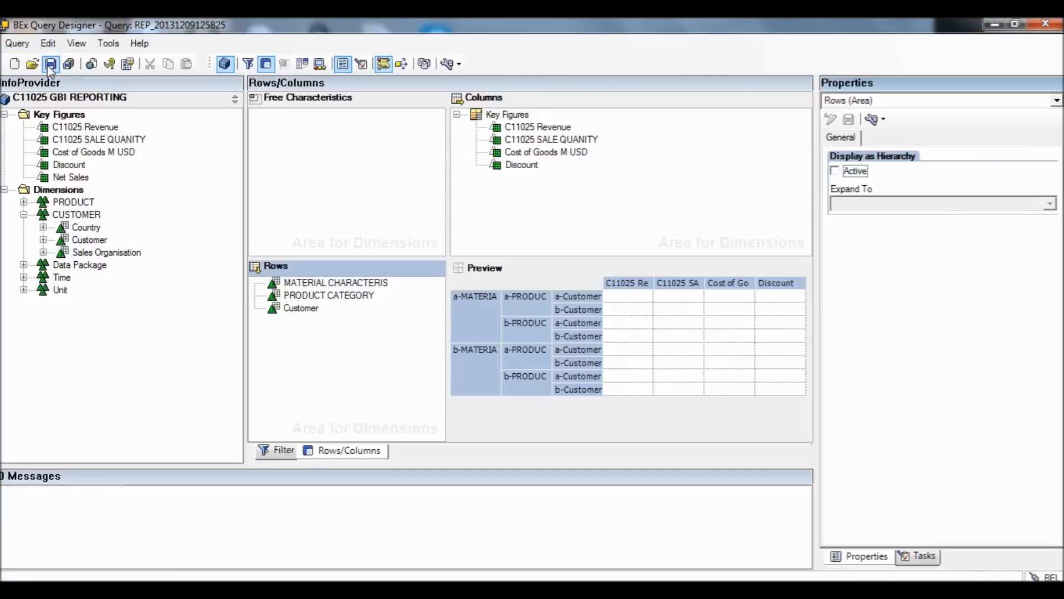
Execute the query as a web report in a maximized browser window and log on with the user ID and account password
left_click(88, 66)
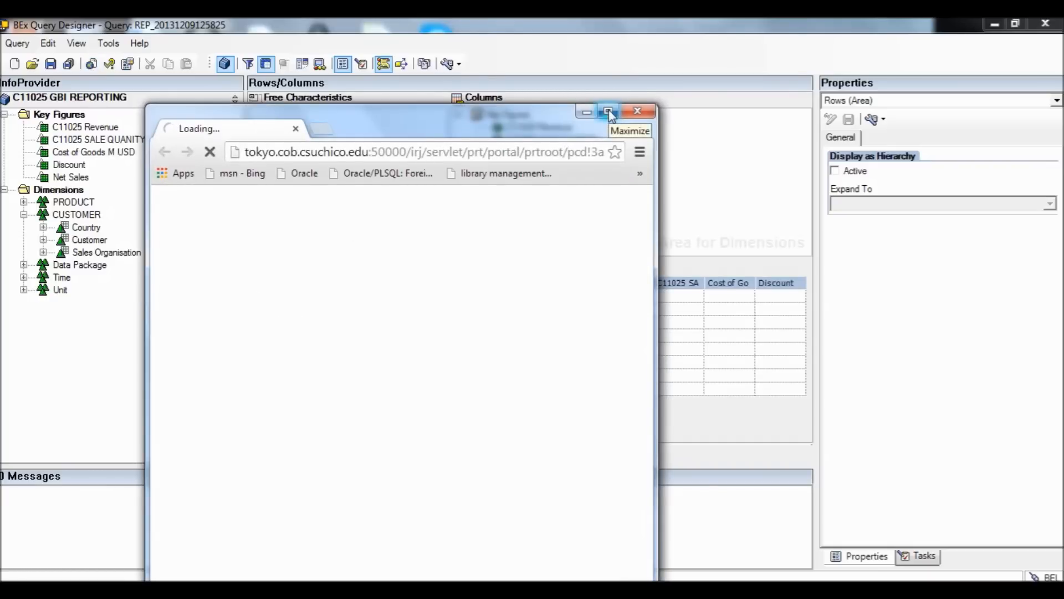
left_click(609, 113)
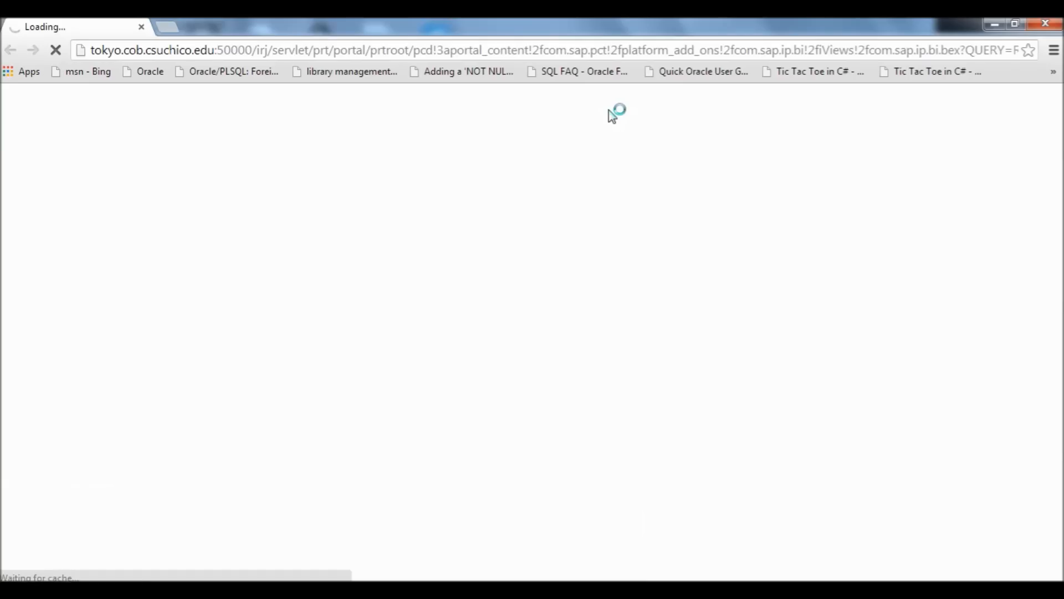
type("TSU-089")
key("Tab")
type("••••••••••")
key("Return")
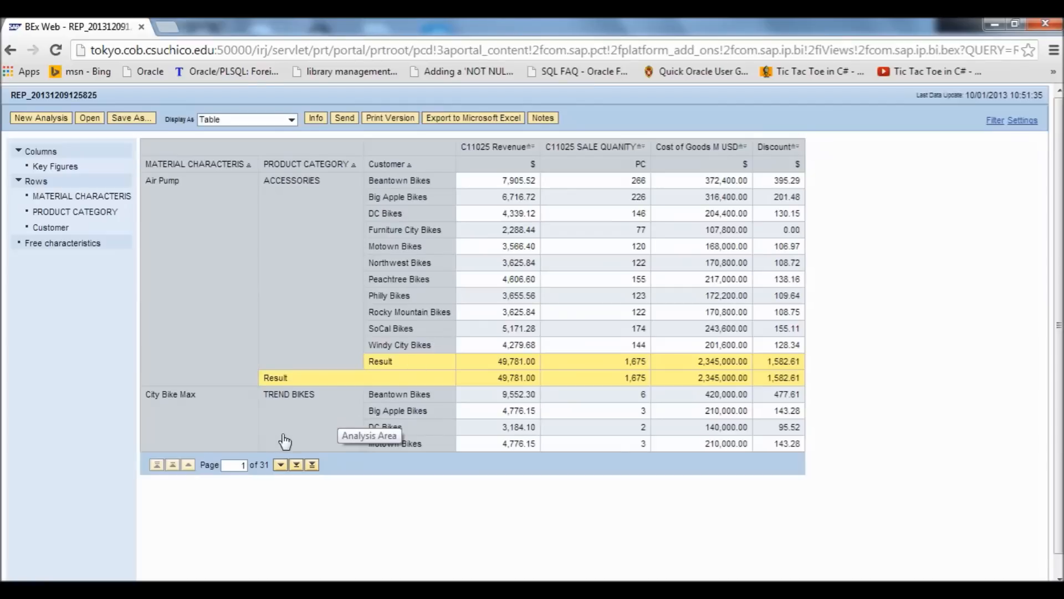
Move down through the rows of the web report, and close the browser window to return to BEx Query Designer
left_click(281, 466)
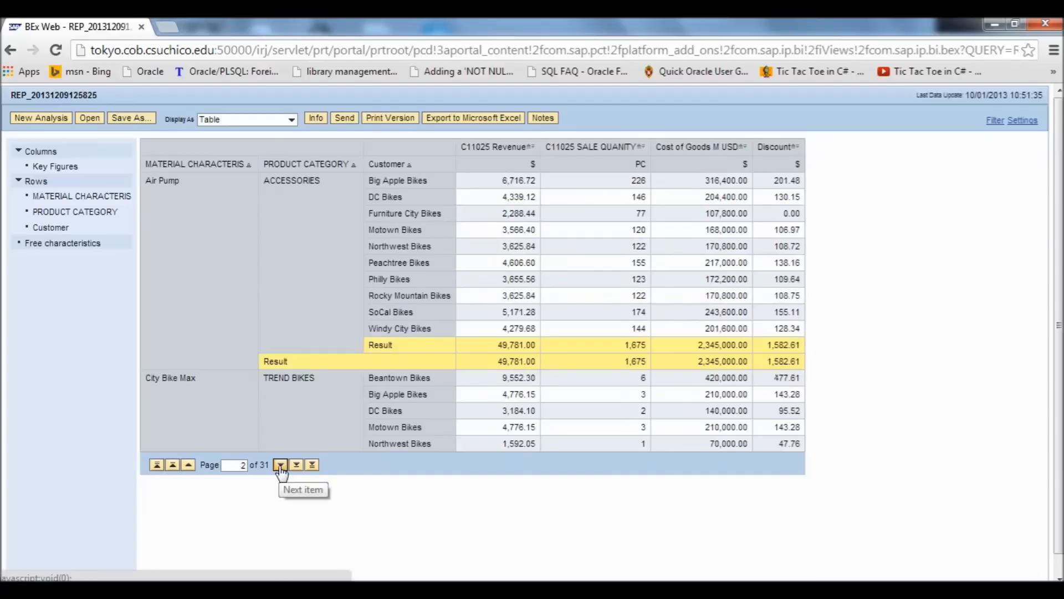
left_click(281, 465)
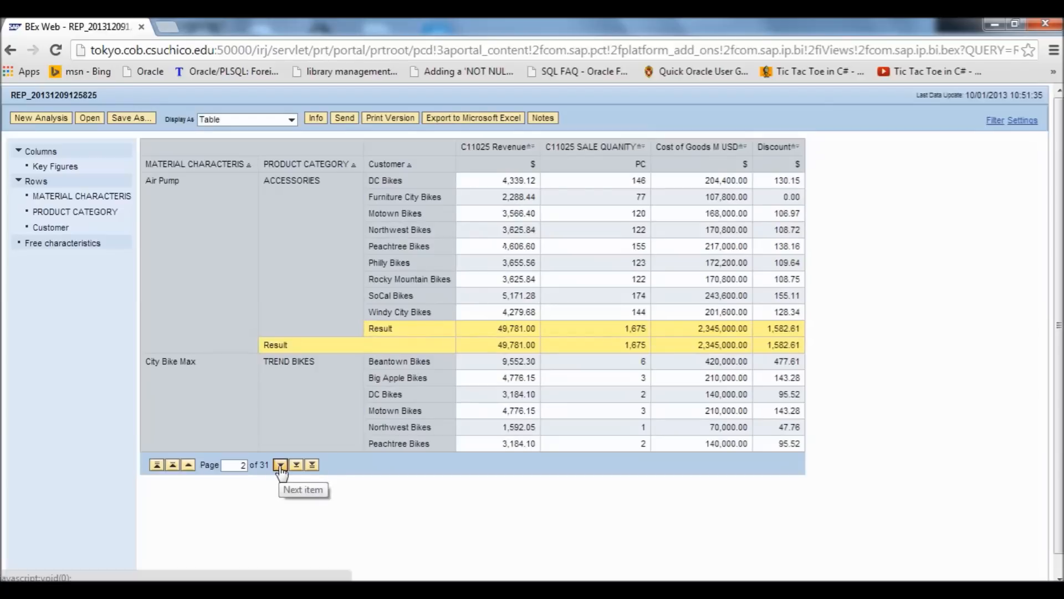
left_click(281, 465)
left_click(281, 465)
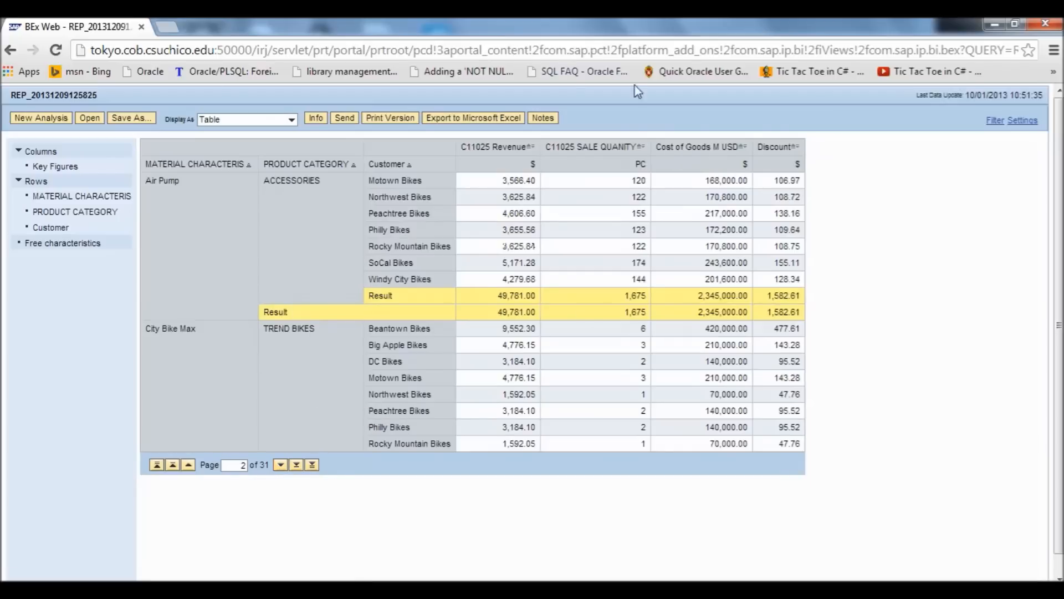
left_click(1013, 25)
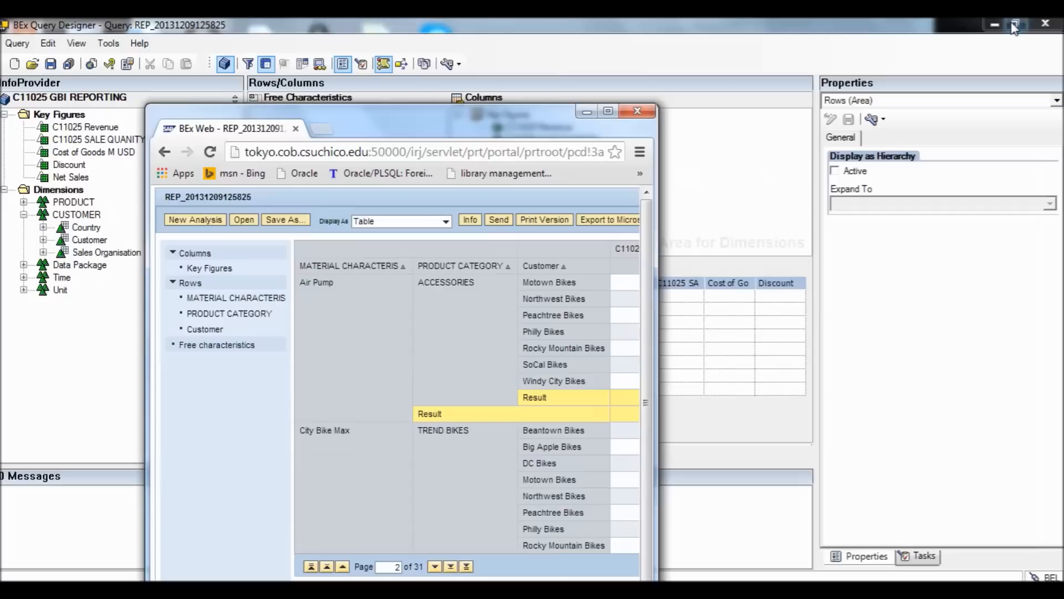
left_click(637, 111)
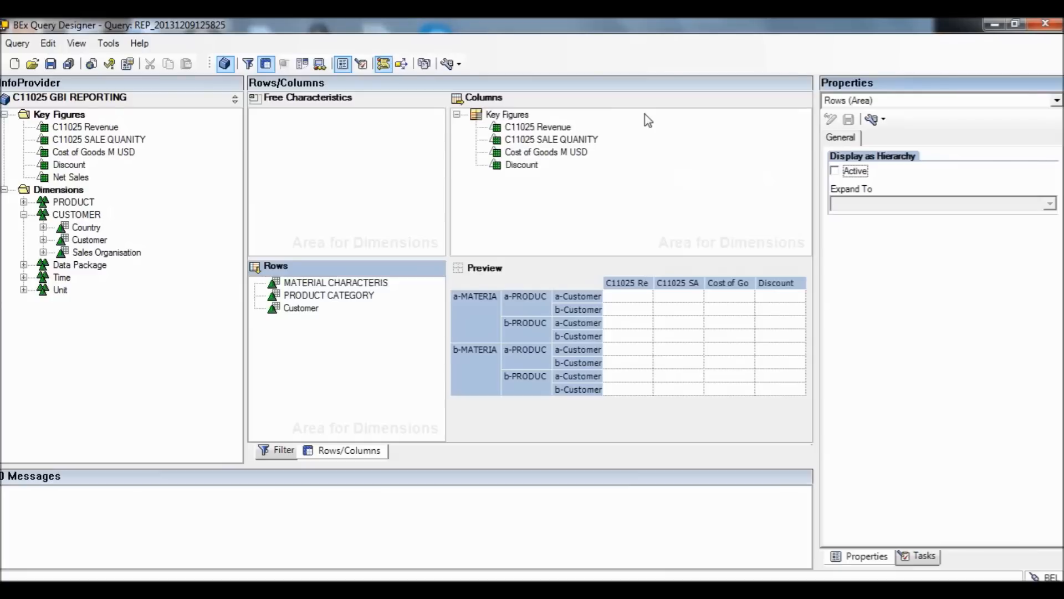
Remove Calendar year from the characteristic restrictions of the query's filter
left_click(281, 451)
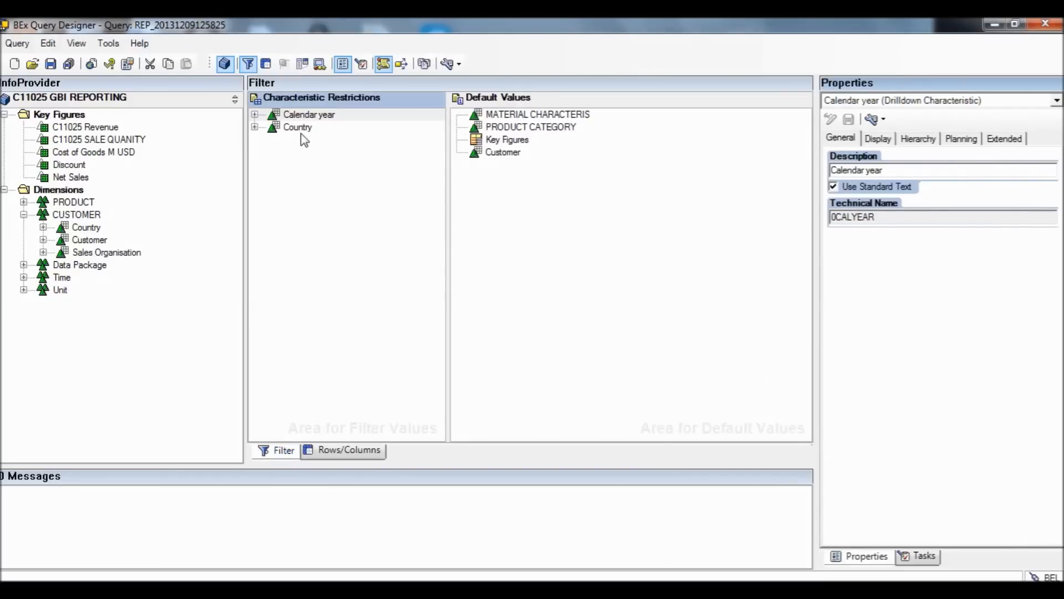
left_click(303, 116)
left_click_drag(305, 118, 147, 323)
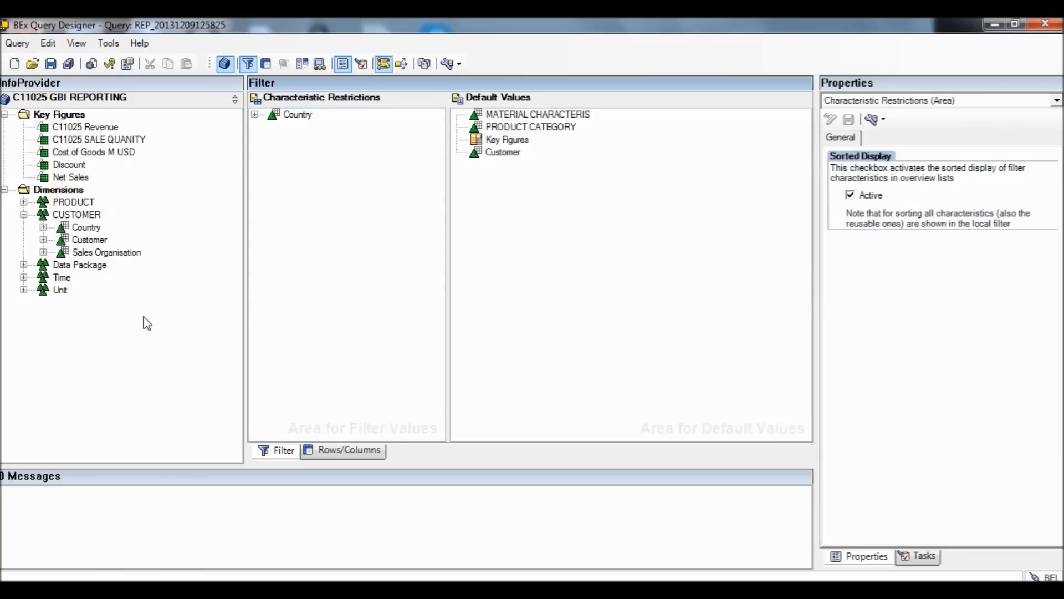
Remove the key figures C11025 Revenue, Cost of Goods M USD and Discount from the query's columns
left_click(349, 450)
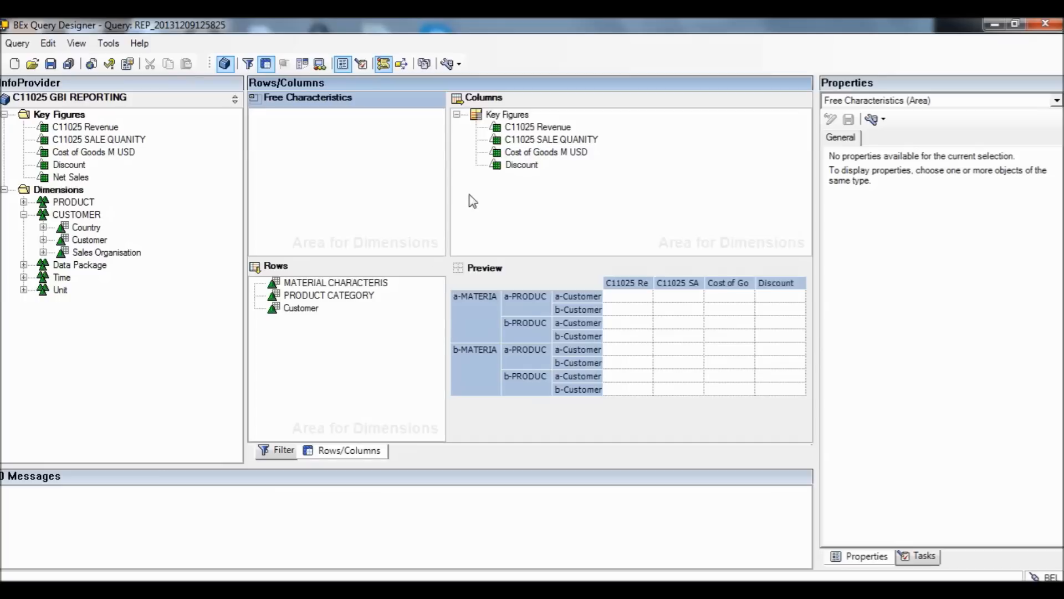
left_click(523, 127)
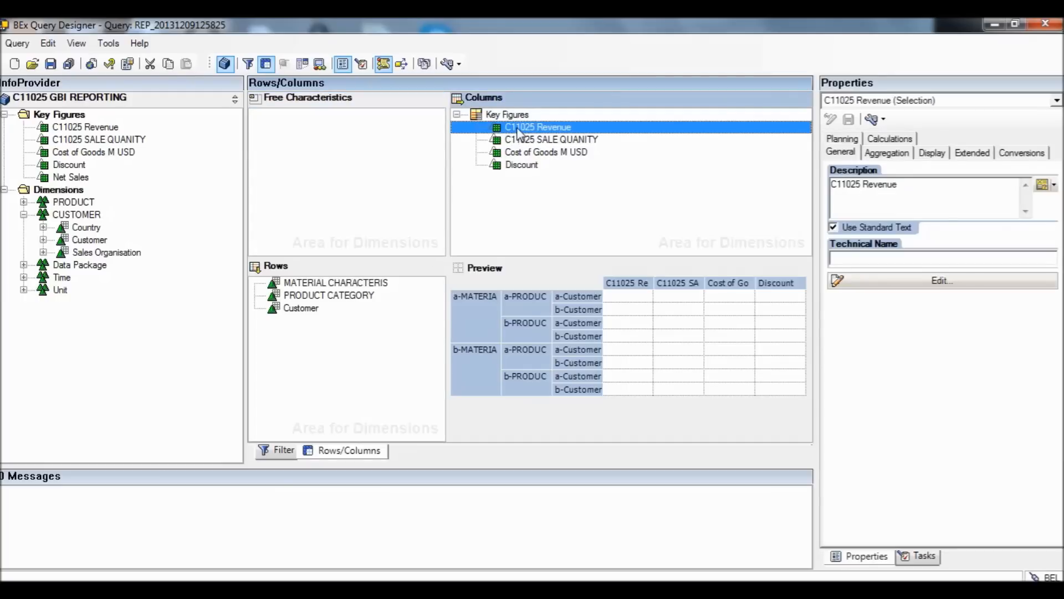
left_click_drag(519, 133, 145, 334)
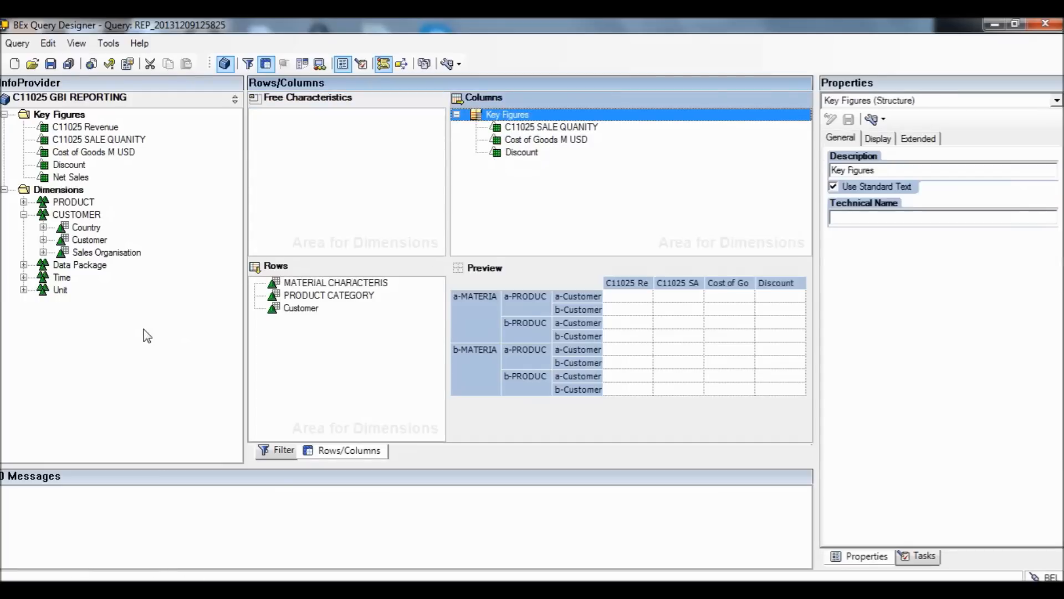
left_click(530, 142)
left_click_drag(530, 142, 165, 331)
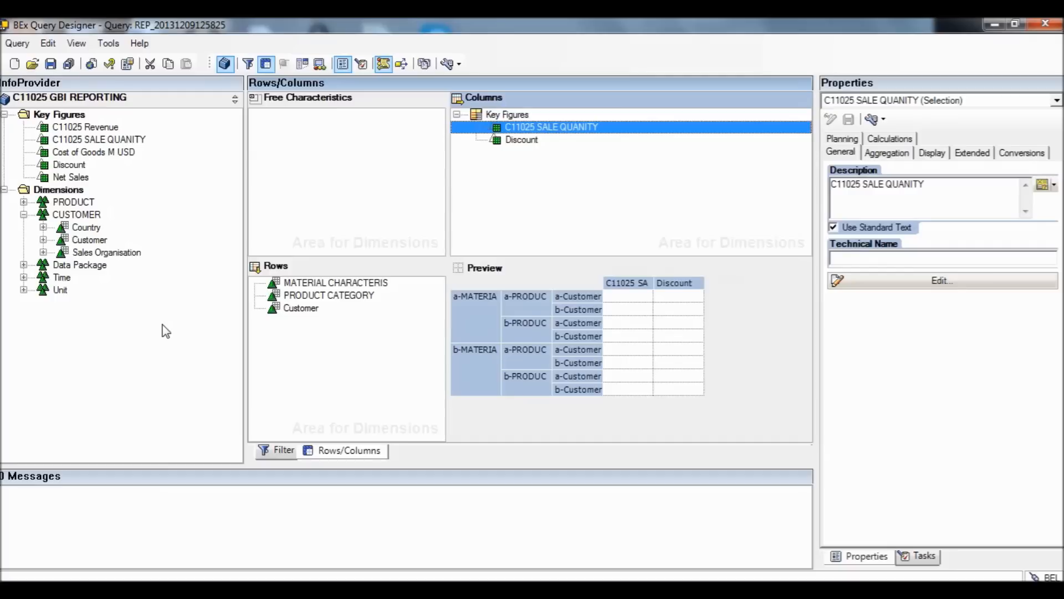
left_click(526, 145)
left_click_drag(527, 146, 180, 328)
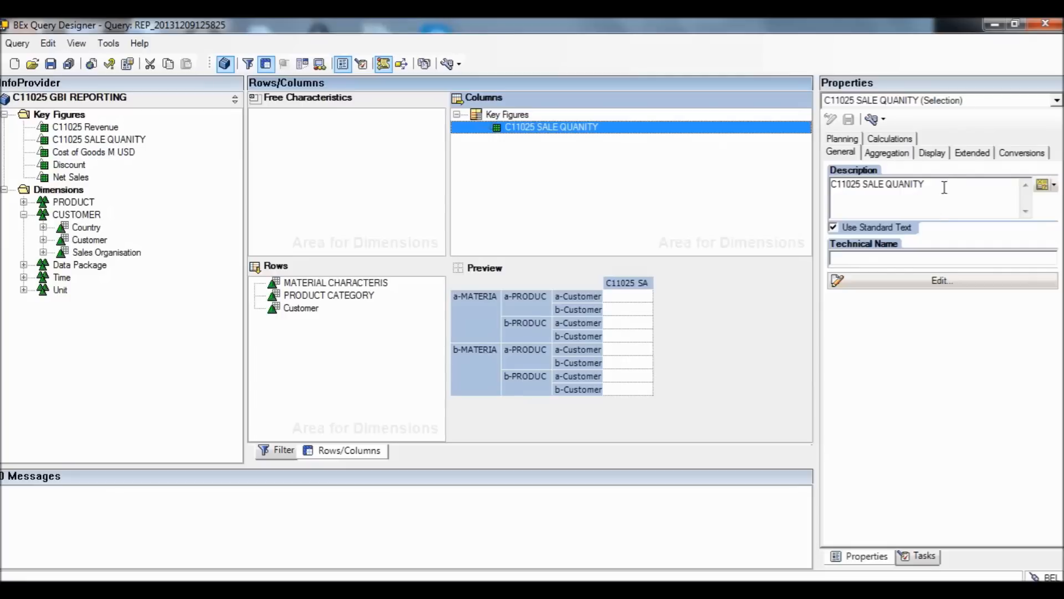
Examine the extended and display properties of the C11025 SALE QUANITY key figure in the columns
left_click(971, 154)
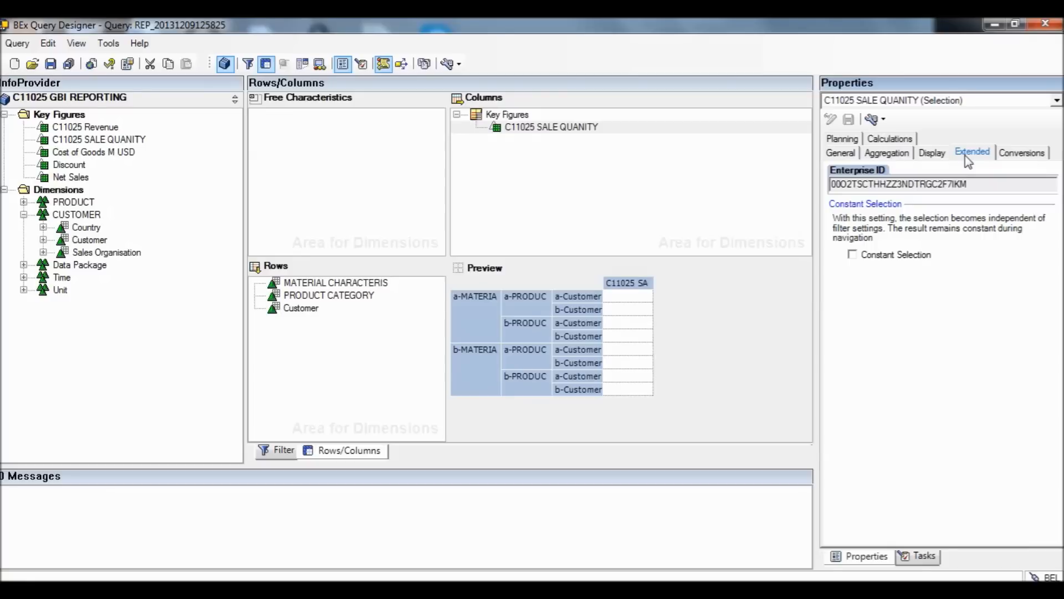
left_click(936, 157)
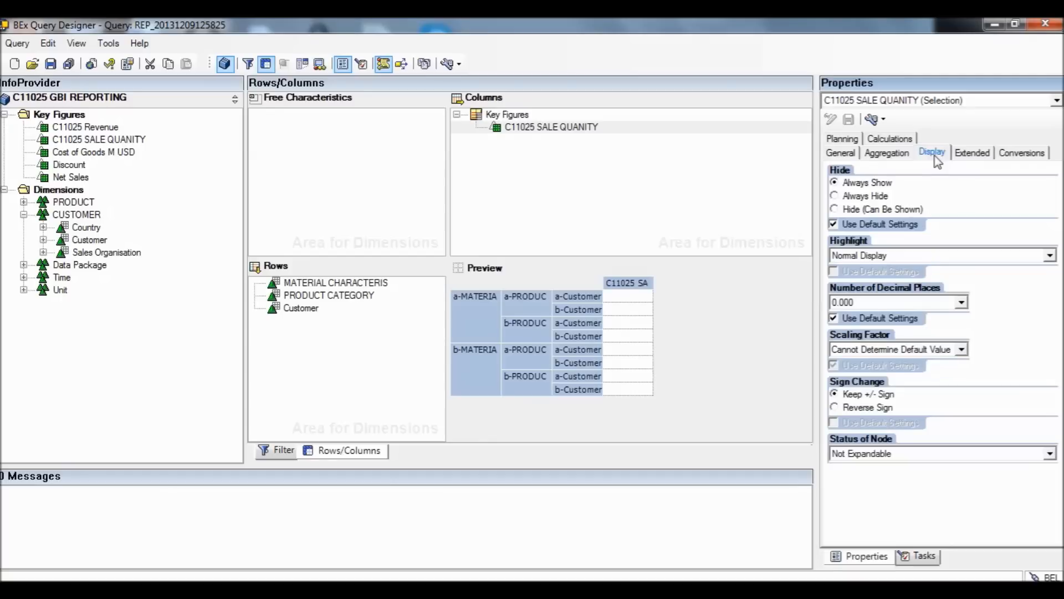
left_click(963, 158)
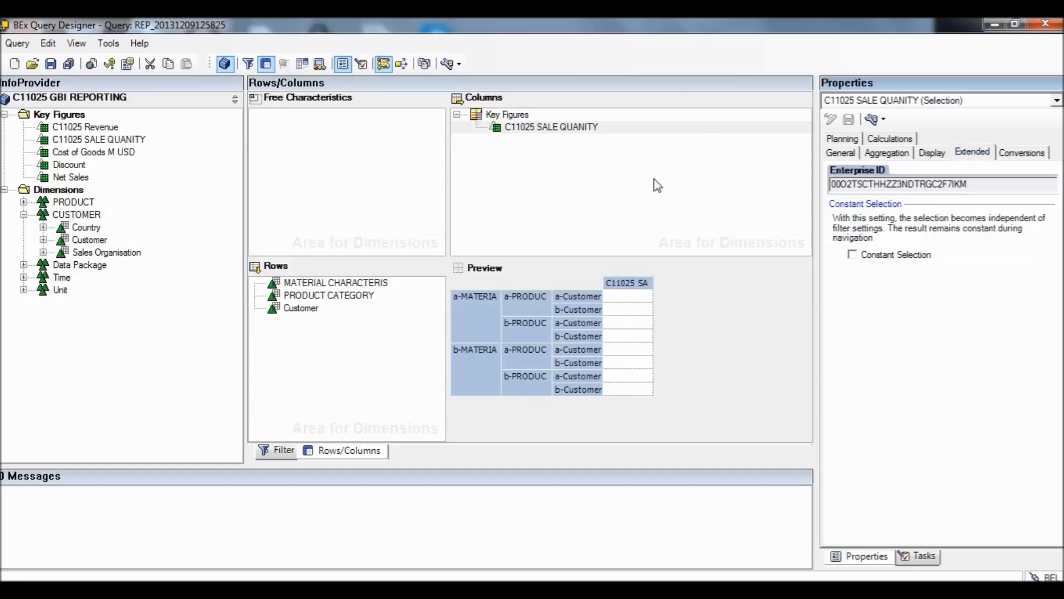